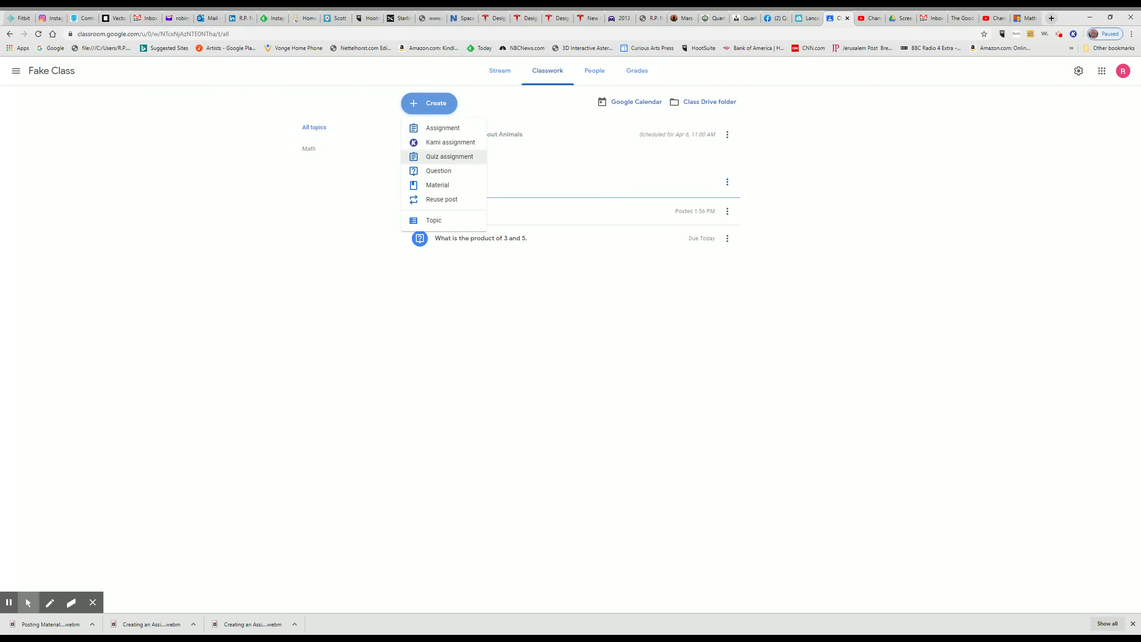
# - Create a quiz assignment titled "Math Quiz" with the instructions "Please keep your answers private."
pyautogui.click(433, 156)
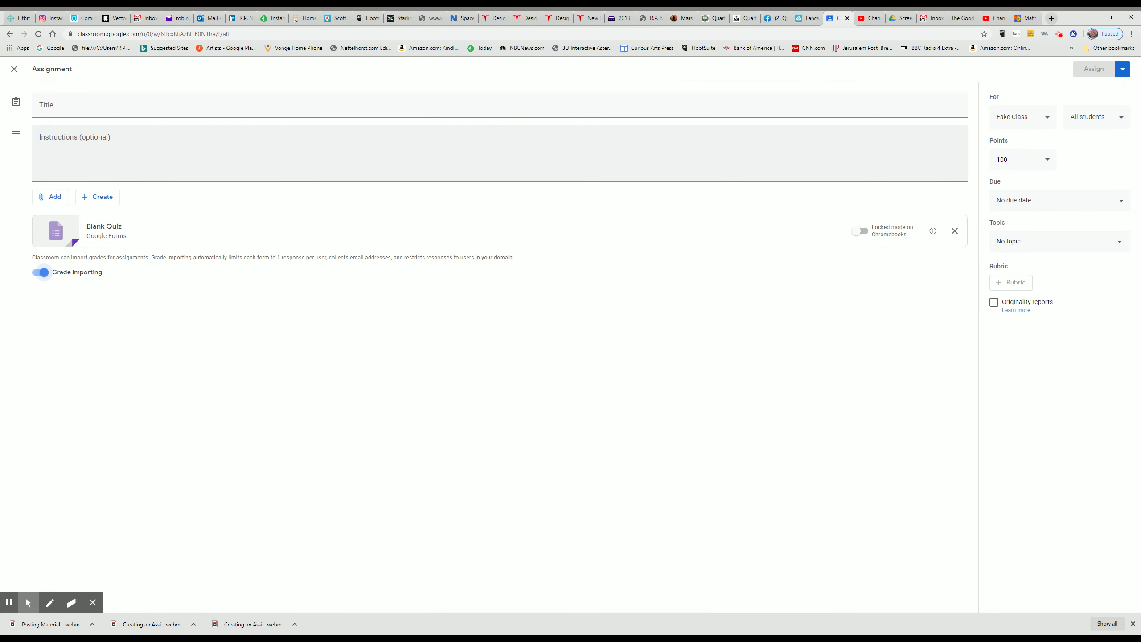
pyautogui.click(137, 109)
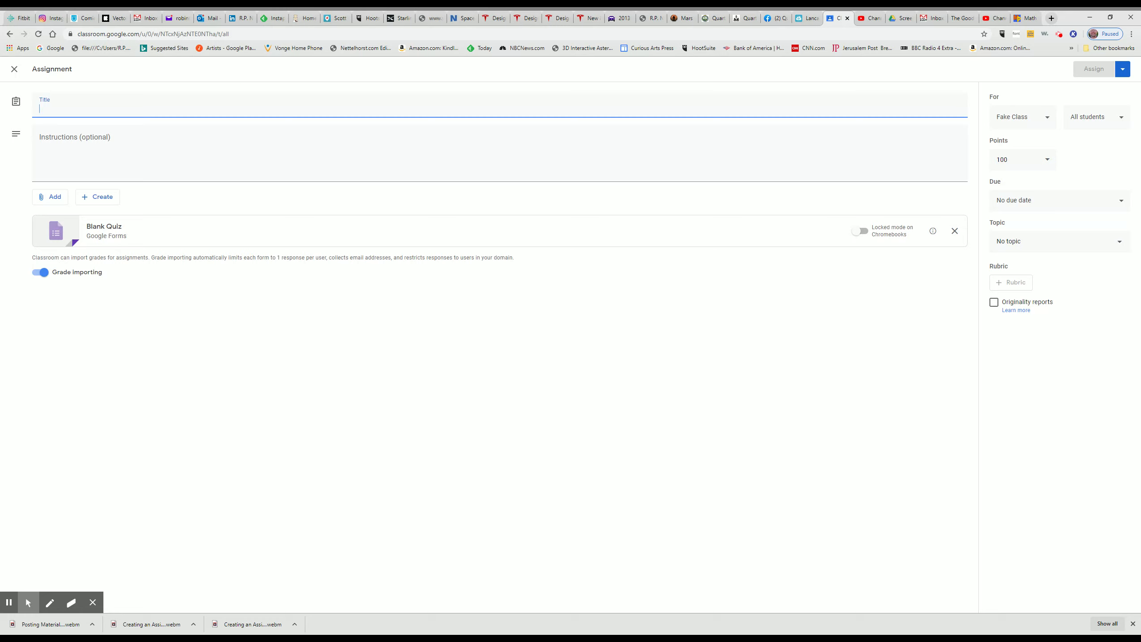
pyautogui.write('M')
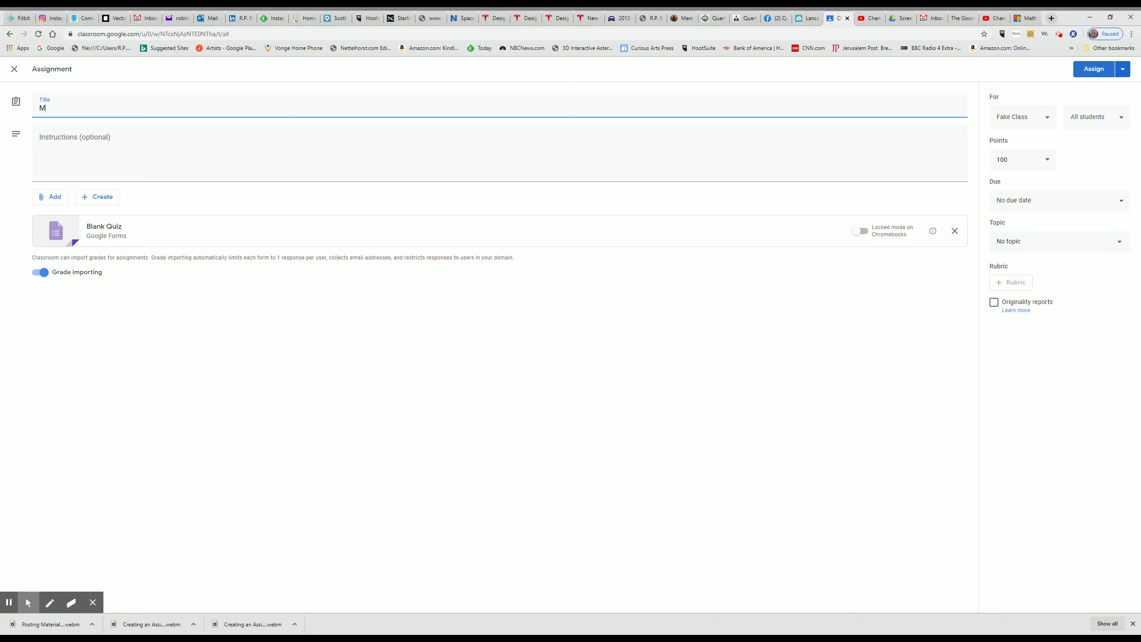
pyautogui.write('ath Quiz')
pyautogui.click(40, 140)
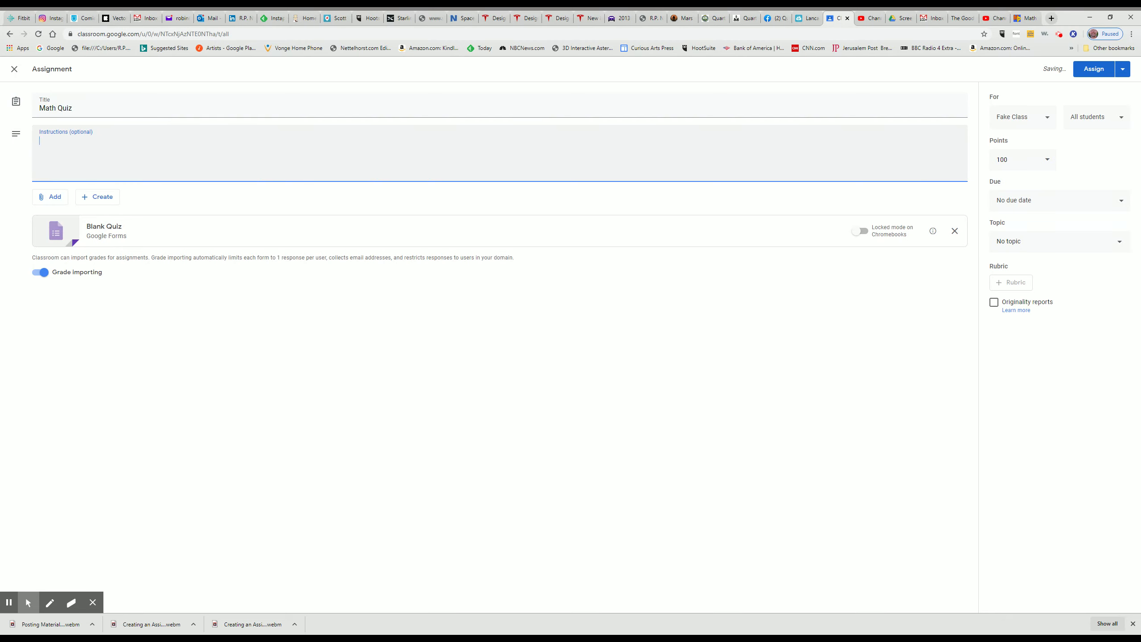
pyautogui.write('Please keep your answers private')
pyautogui.press('BackSpace')
pyautogui.write('te4')
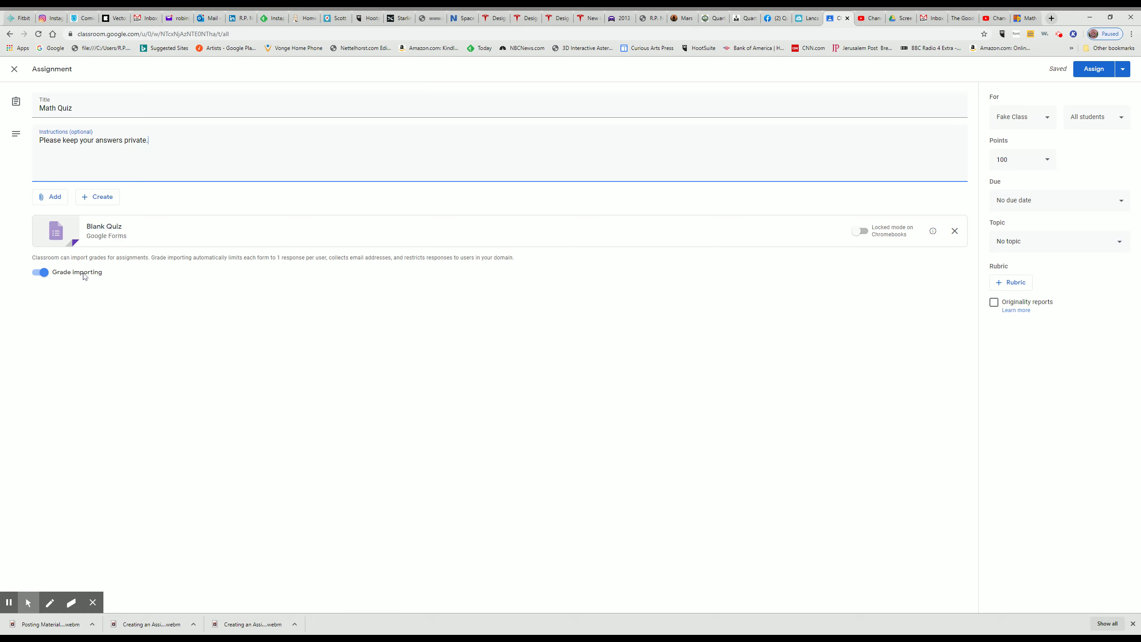
# - Open the attached Blank Quiz form for editing and dismiss the locked mode introduction
pyautogui.click(102, 235)
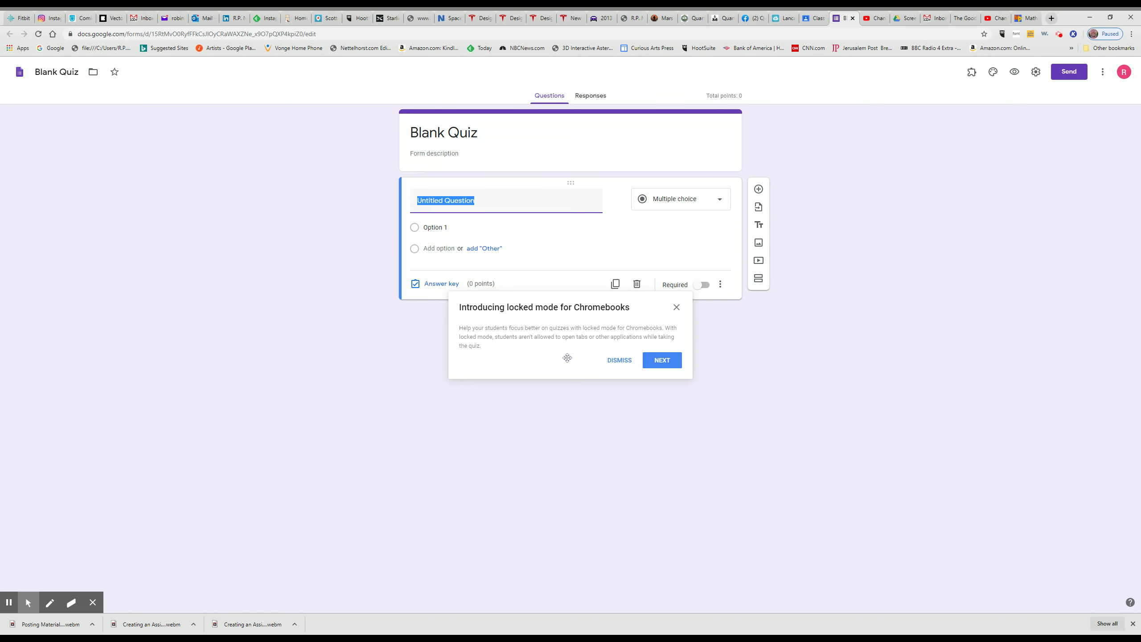
pyautogui.click(658, 362)
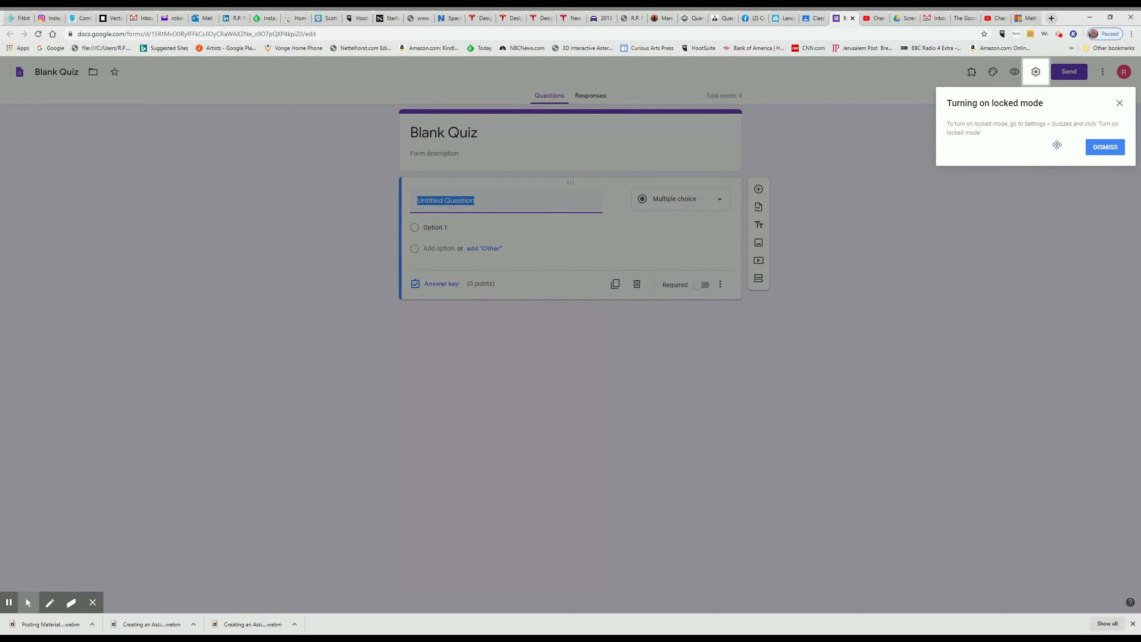
pyautogui.click(1098, 152)
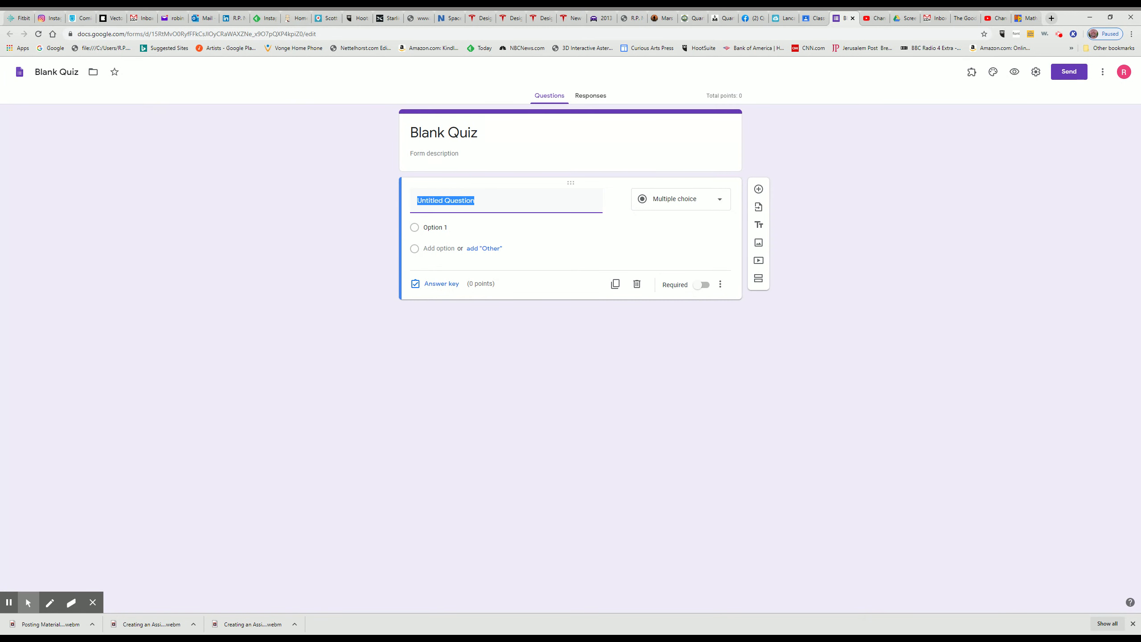
# - Title the form "Math Quiz" and describe it as "You will be answering these questions over this unit."
pyautogui.click(733, 155)
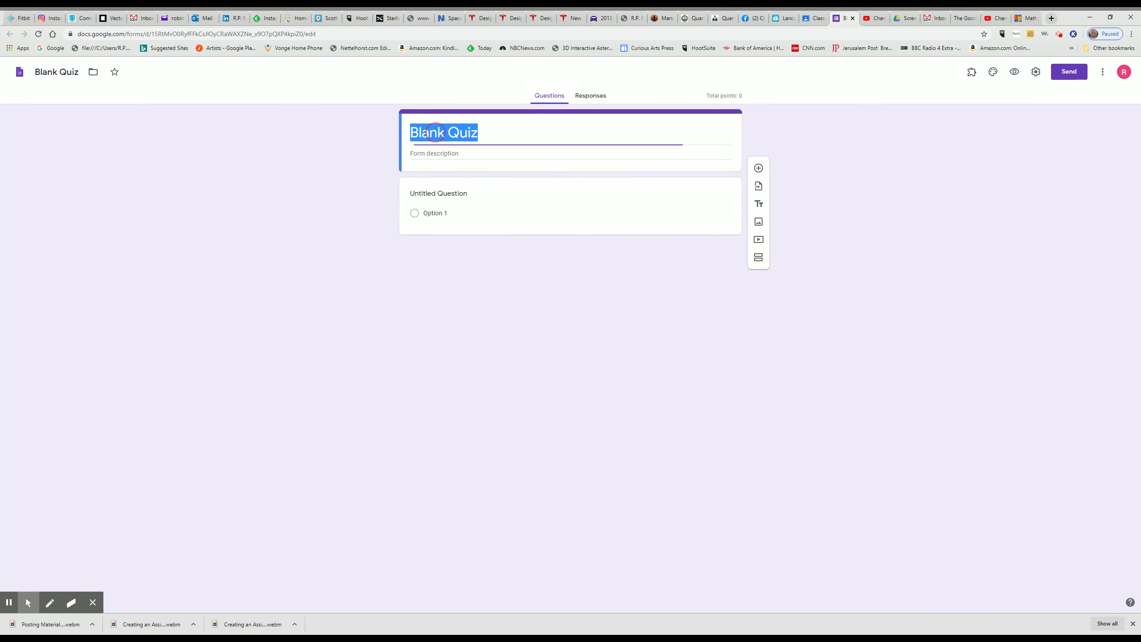
pyautogui.write('Math ')
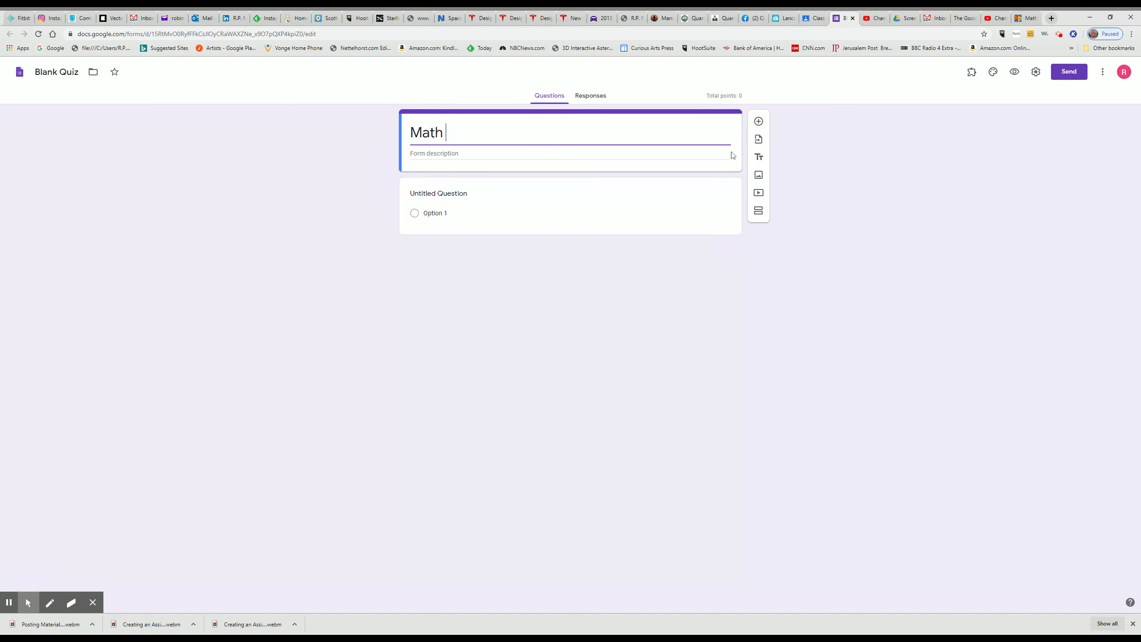
pyautogui.write('Quiz')
pyautogui.click(478, 154)
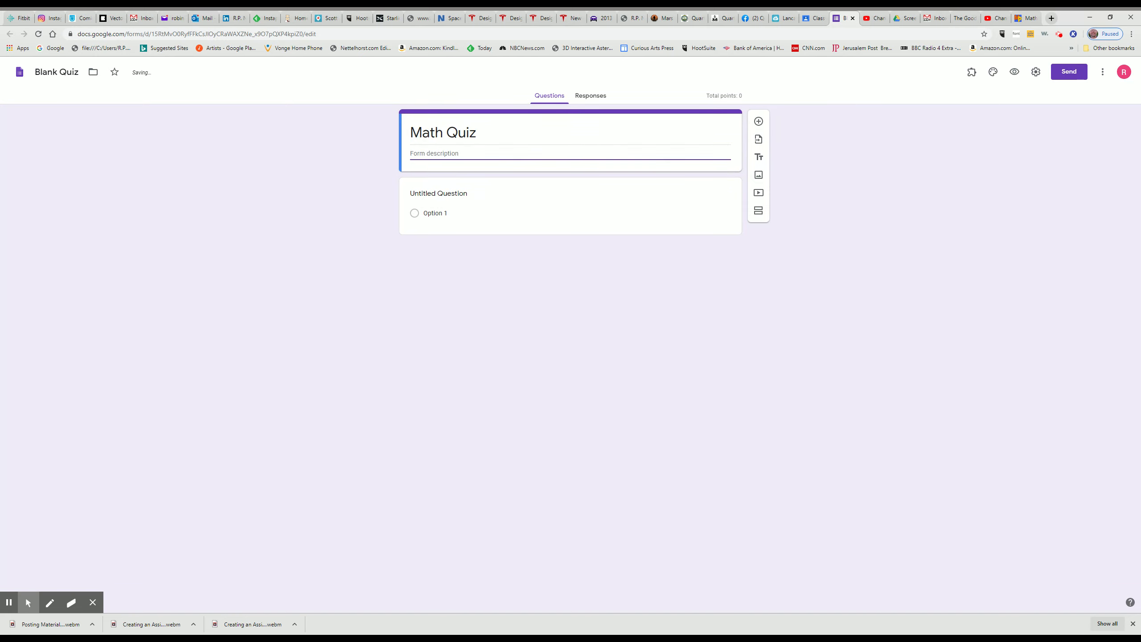
pyautogui.write('You will be answering these questions over this unit')
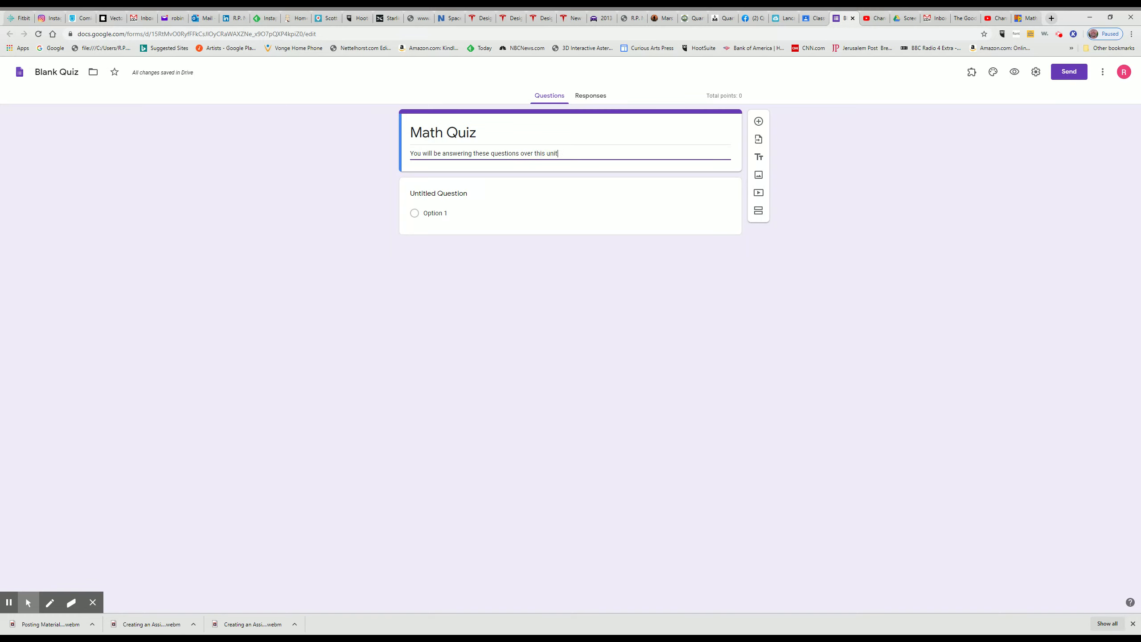
pyautogui.write('.')
# - Enter "5x3=" as the first question and set its type to Multiple choice
pyautogui.click(431, 194)
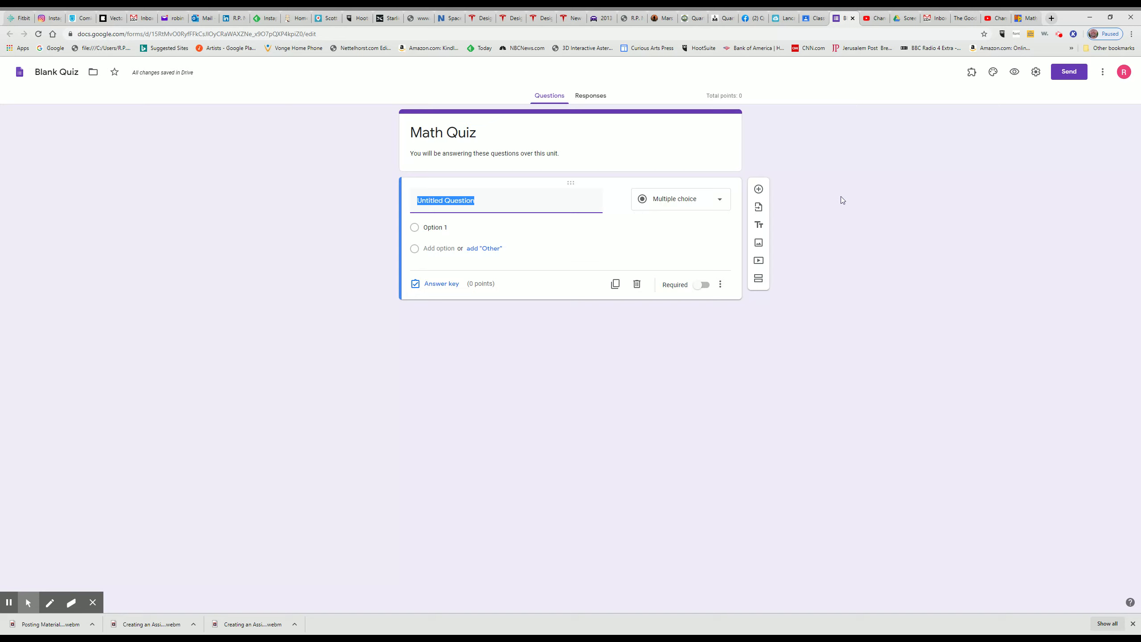
pyautogui.write('5x3=')
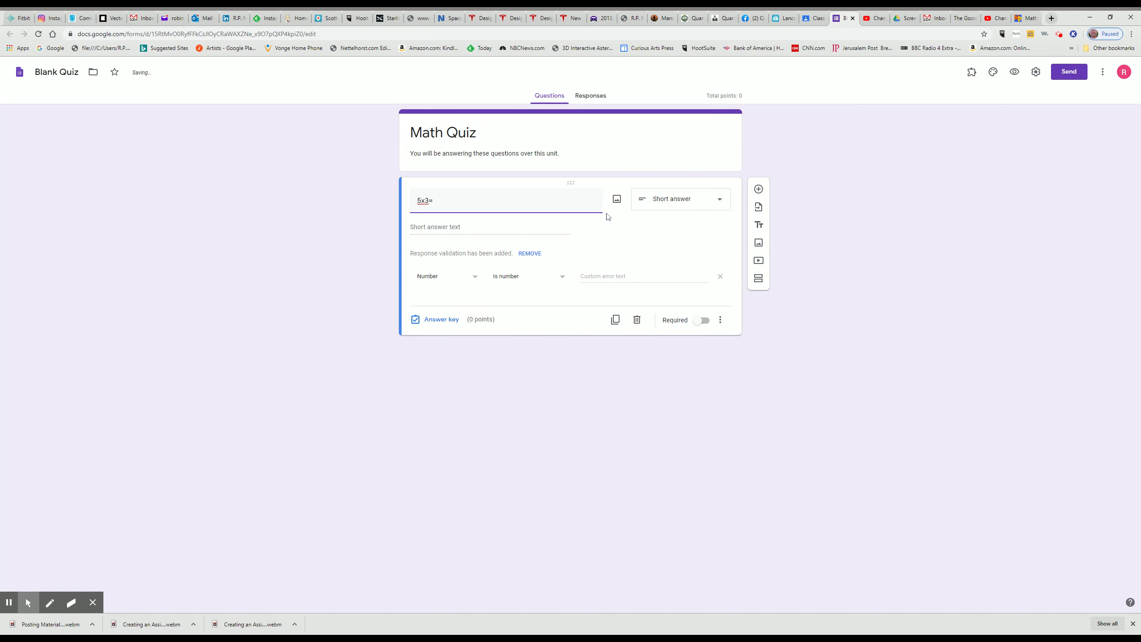
pyautogui.click(687, 207)
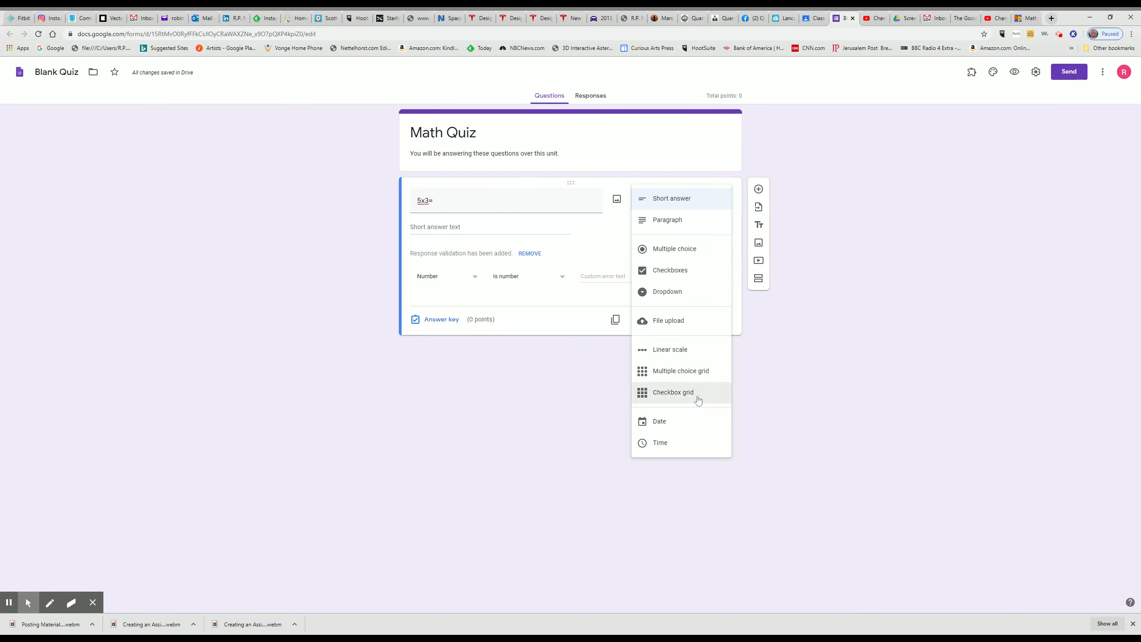
pyautogui.click(659, 254)
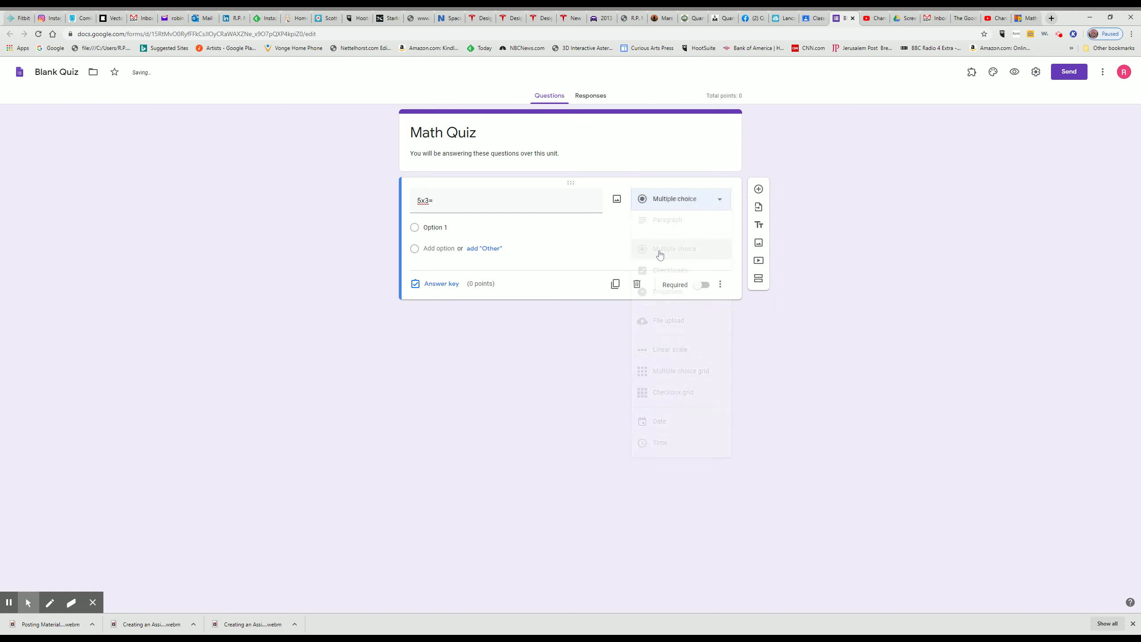
# - Give the 5x3= question the answer options 15, 2, 1 r 2 and 8
pyautogui.click(430, 227)
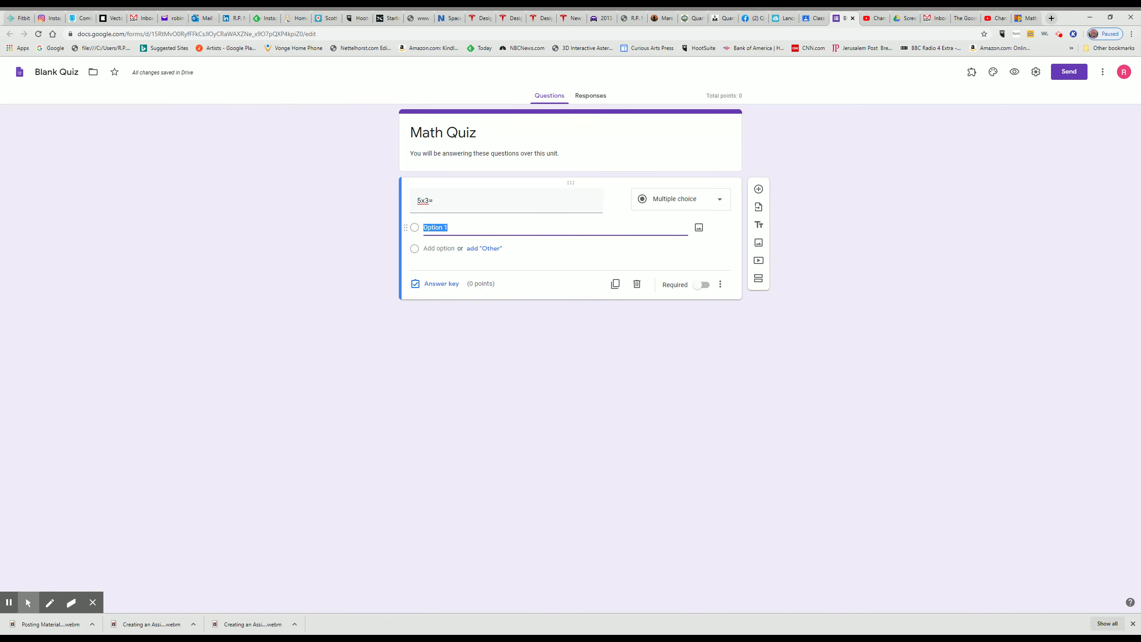
pyautogui.write('15')
pyautogui.press('Return')
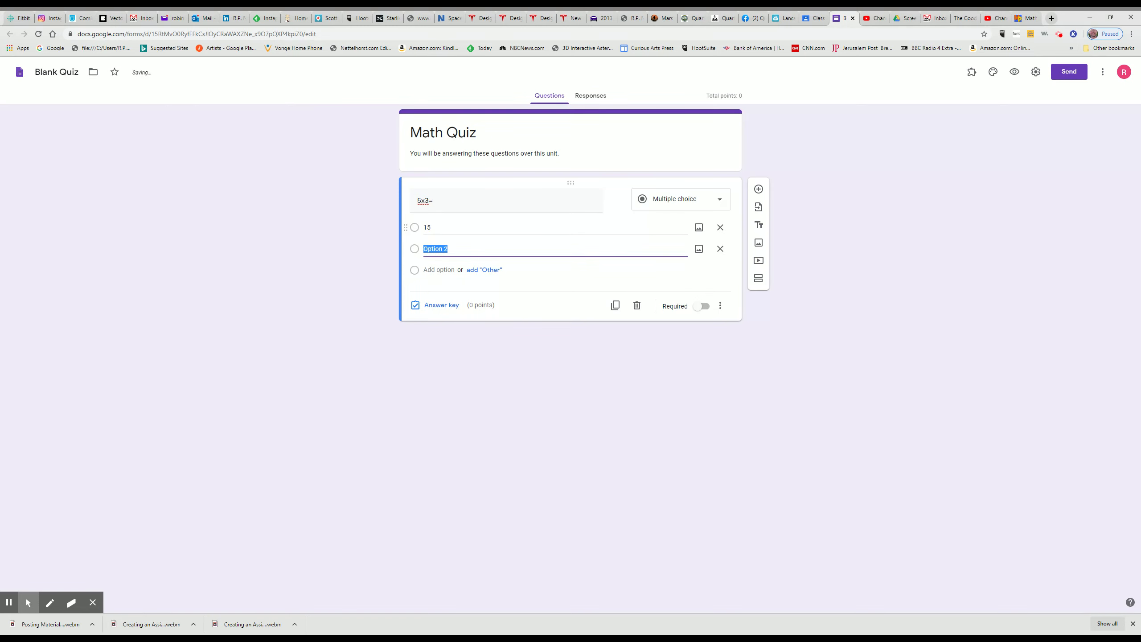
pyautogui.write('2')
pyautogui.press('Return')
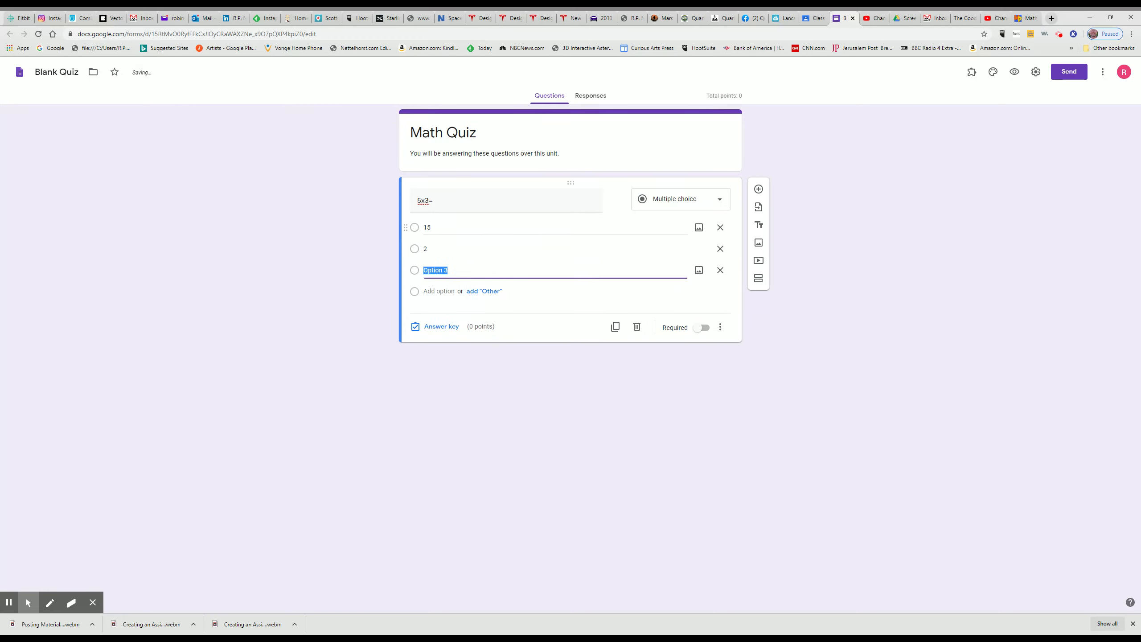
pyautogui.write('1 r 2')
pyautogui.press('Return')
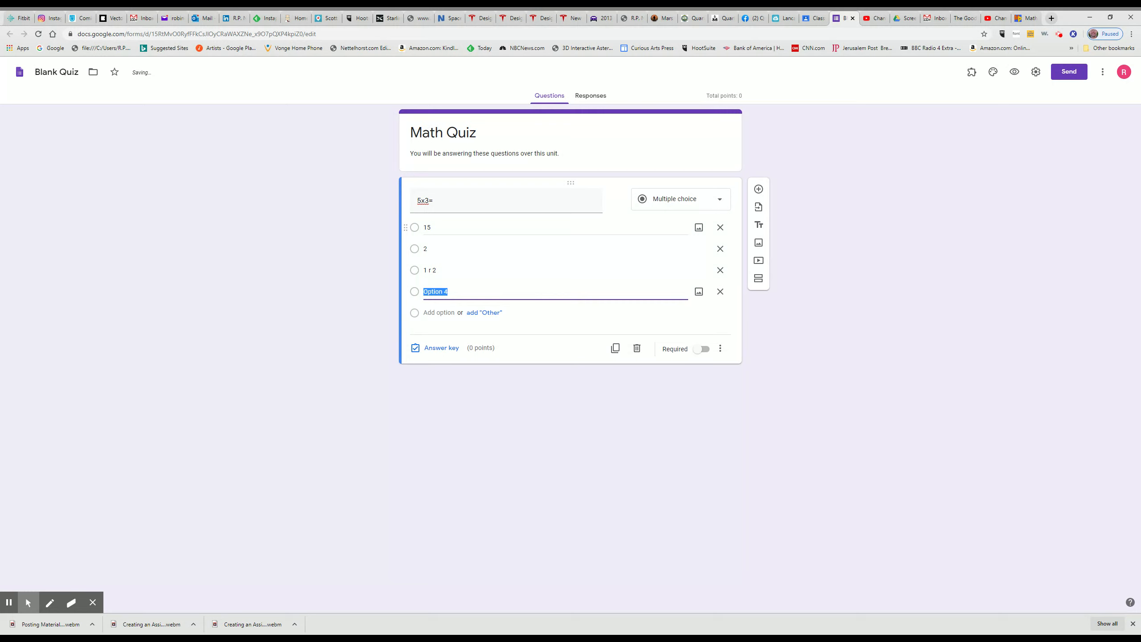
pyautogui.write('8')
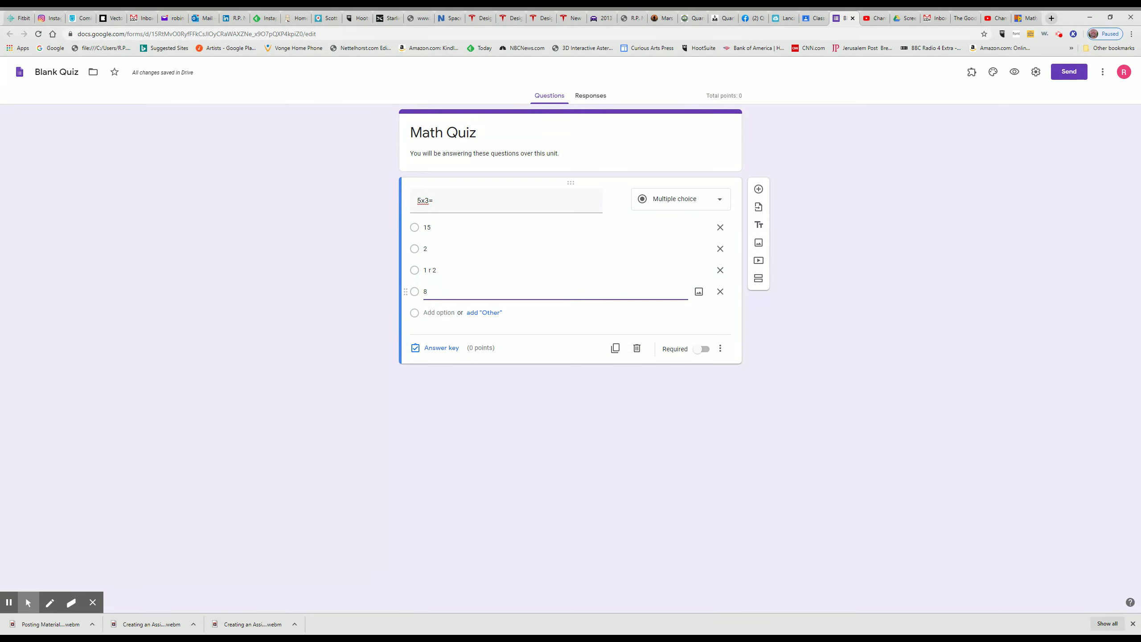
# - Make the 5x3= question required and shuffle its option order
pyautogui.click(703, 349)
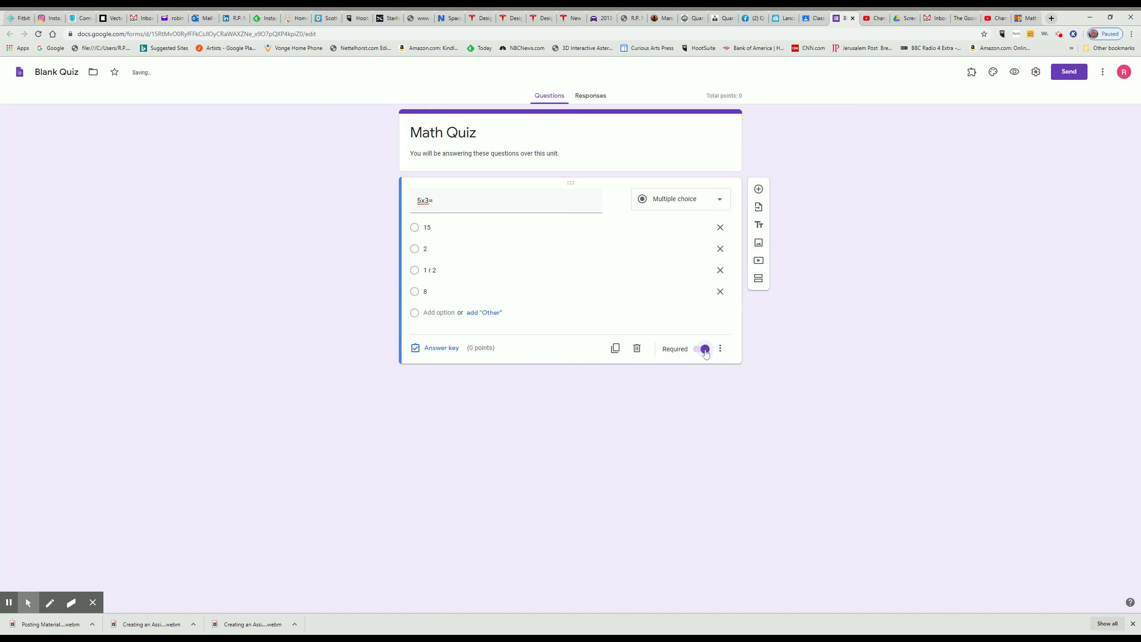
pyautogui.click(720, 350)
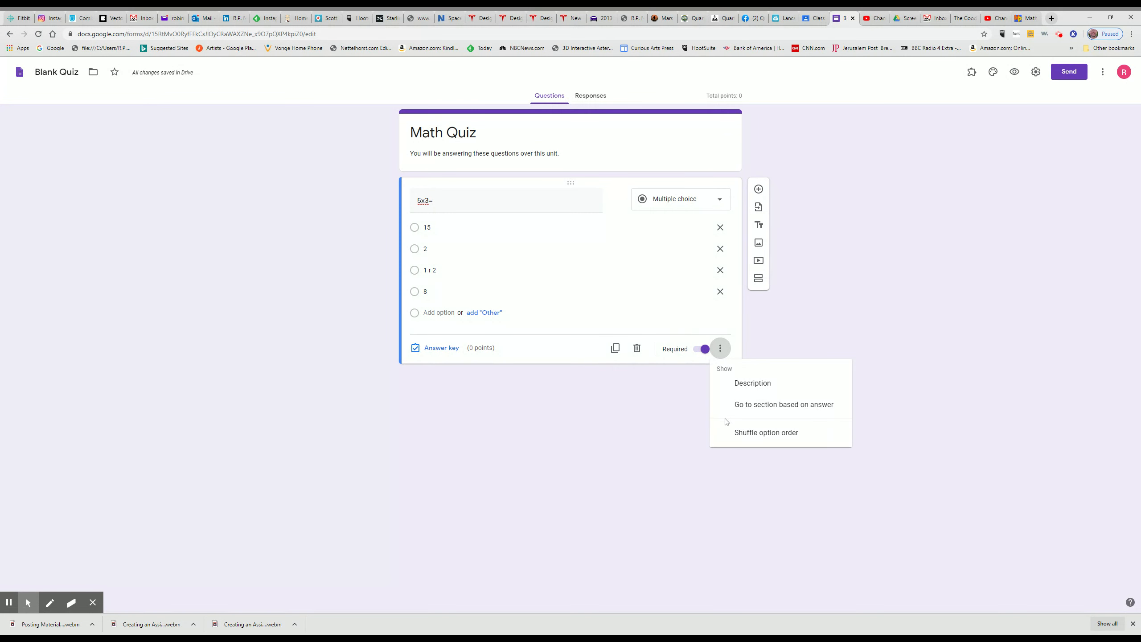
pyautogui.click(735, 435)
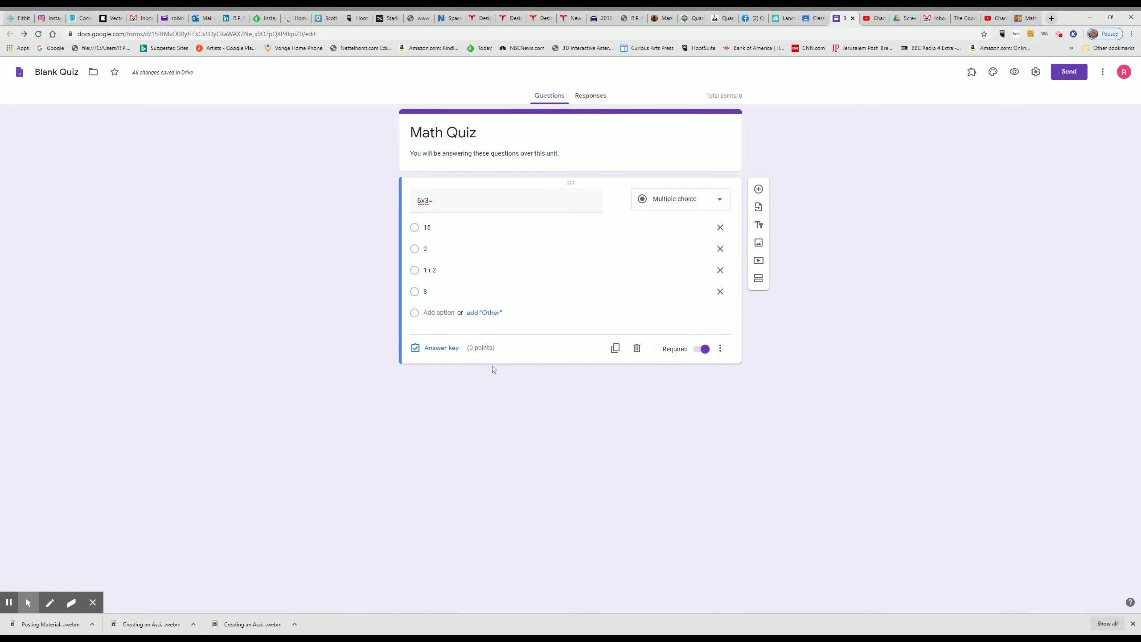
# - Mark 15 as the correct answer to the 5x3= question and make it worth 1 point
pyautogui.click(438, 351)
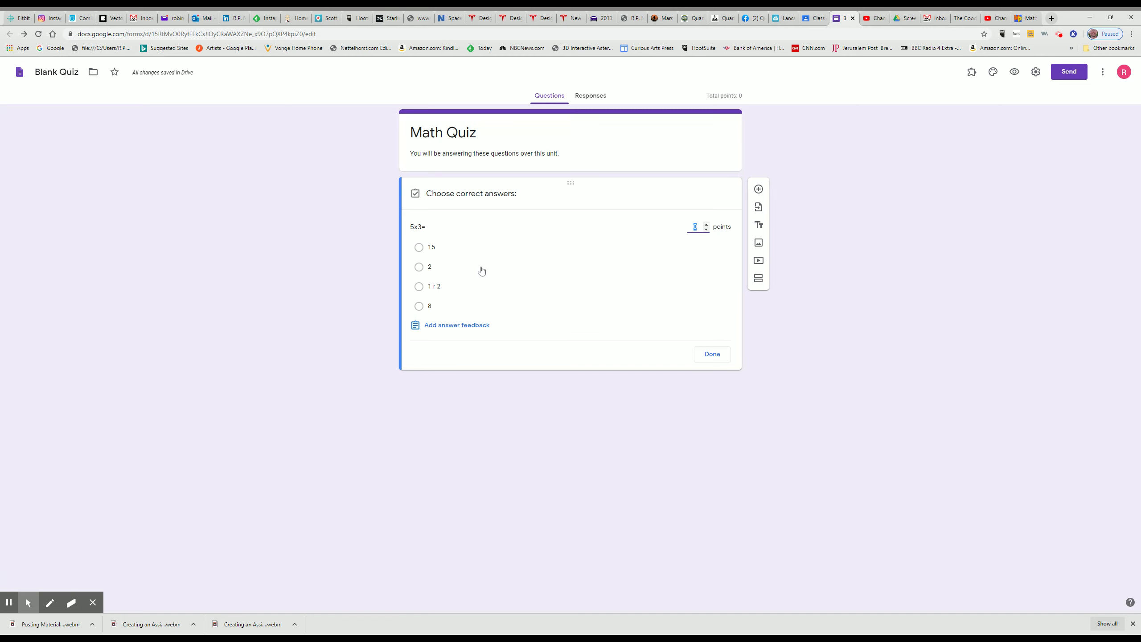
pyautogui.click(419, 249)
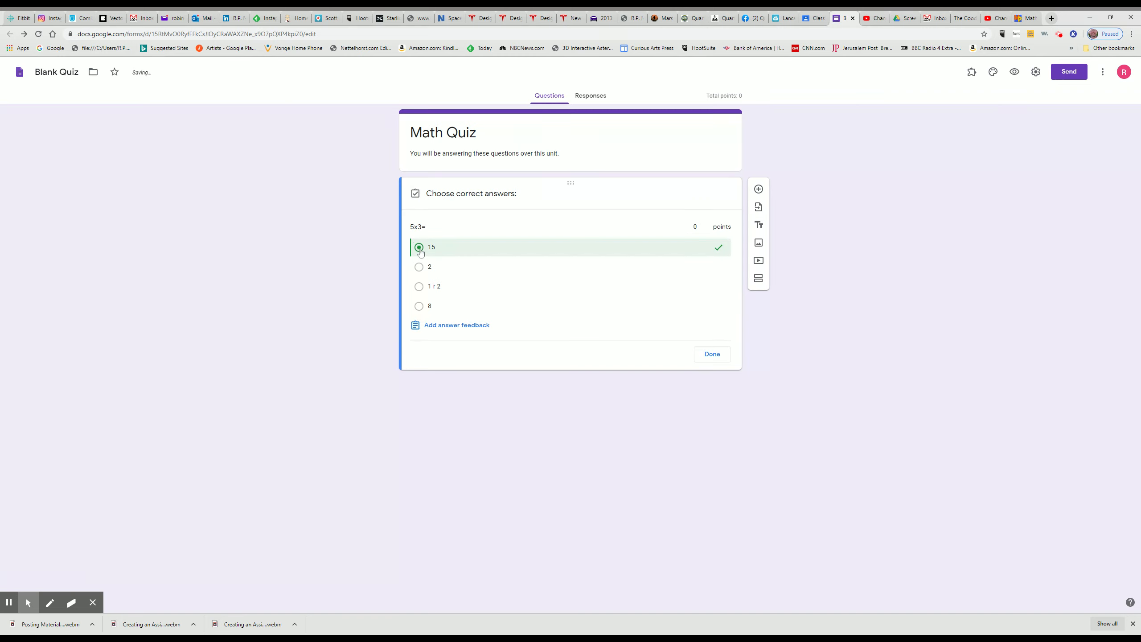
pyautogui.click(699, 226)
pyautogui.click(706, 226)
pyautogui.click(704, 359)
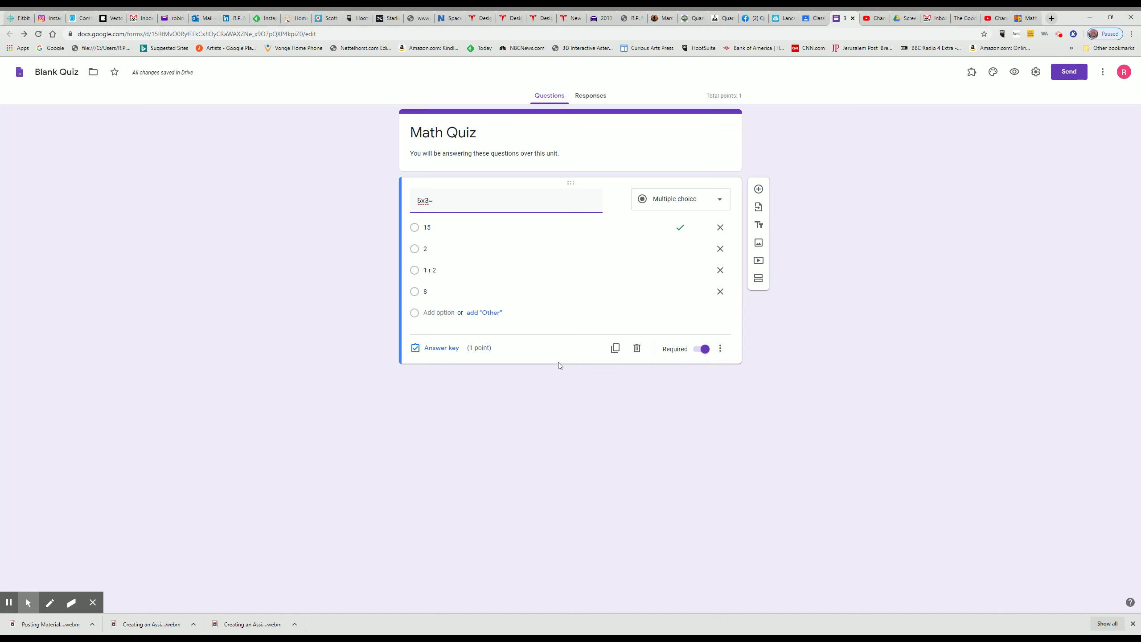
# - Add a second question reading "6x4=" and set its type to Multiple choice
pyautogui.click(758, 189)
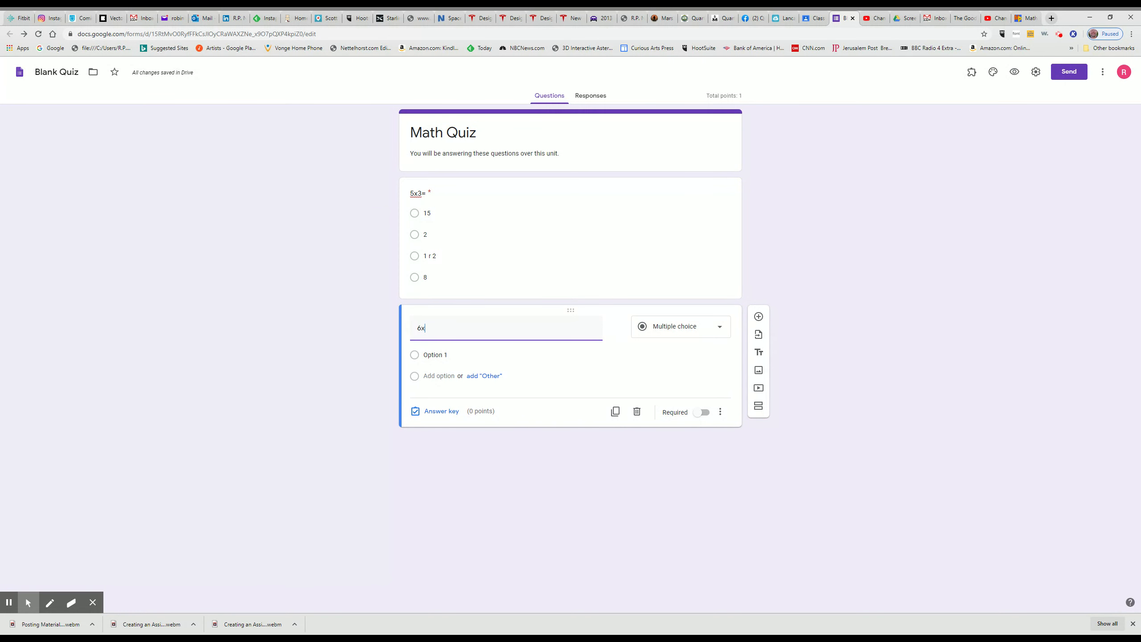
pyautogui.write('4')
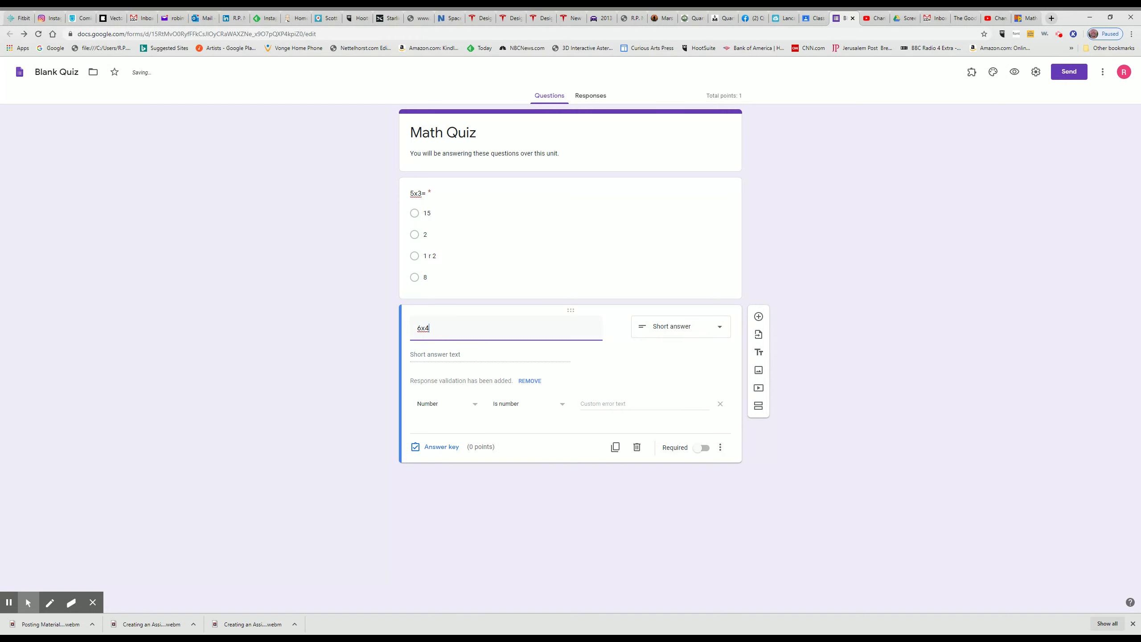
pyautogui.click(707, 332)
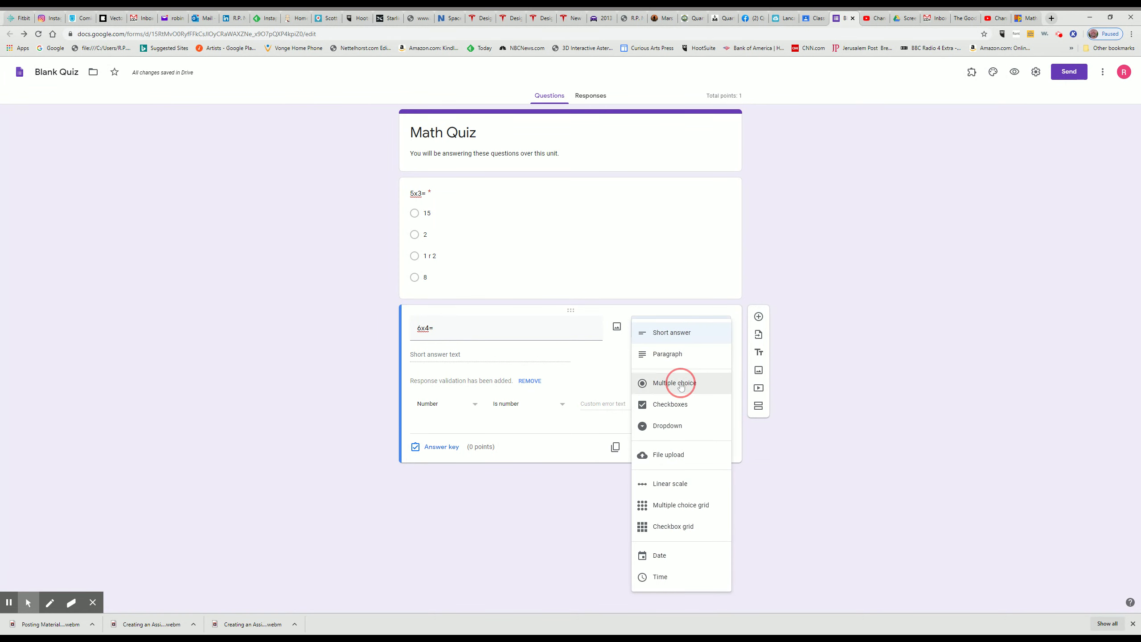
pyautogui.click(681, 383)
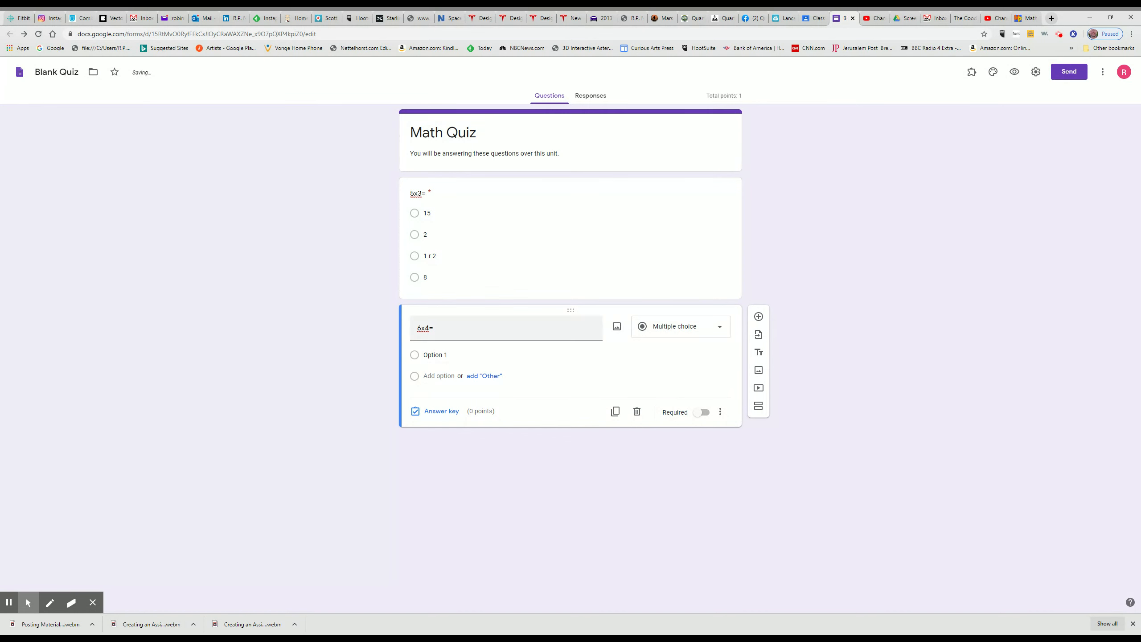
# - Give the 6x4= question the answer options 24, 2, 10 and 1 r 2
pyautogui.click(436, 354)
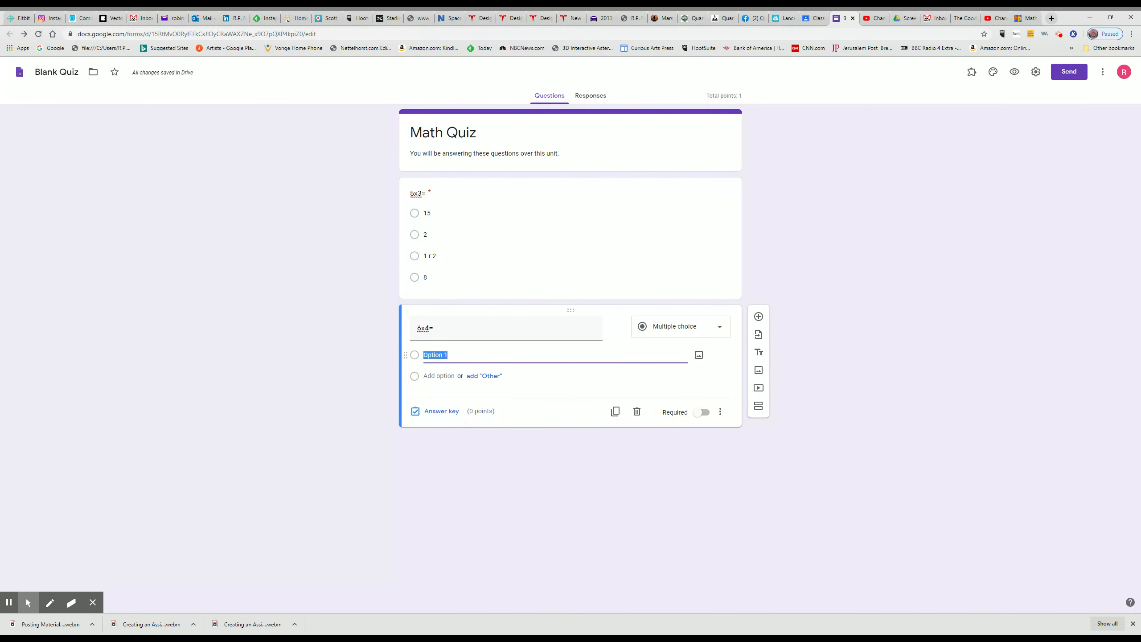
pyautogui.write('24')
pyautogui.click(444, 376)
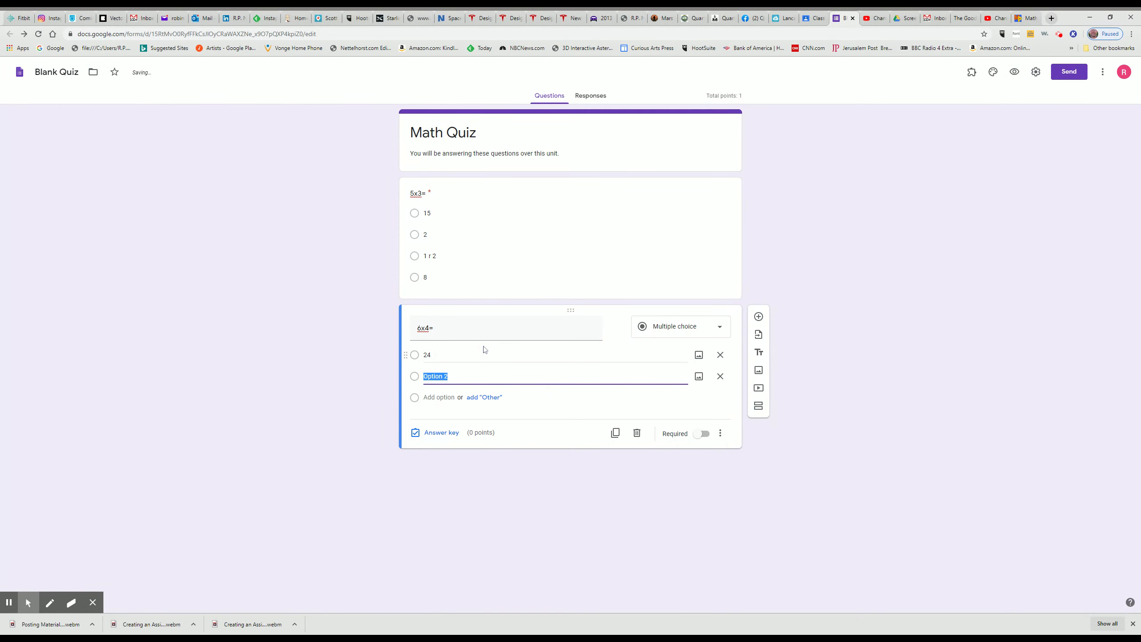
pyautogui.write('2')
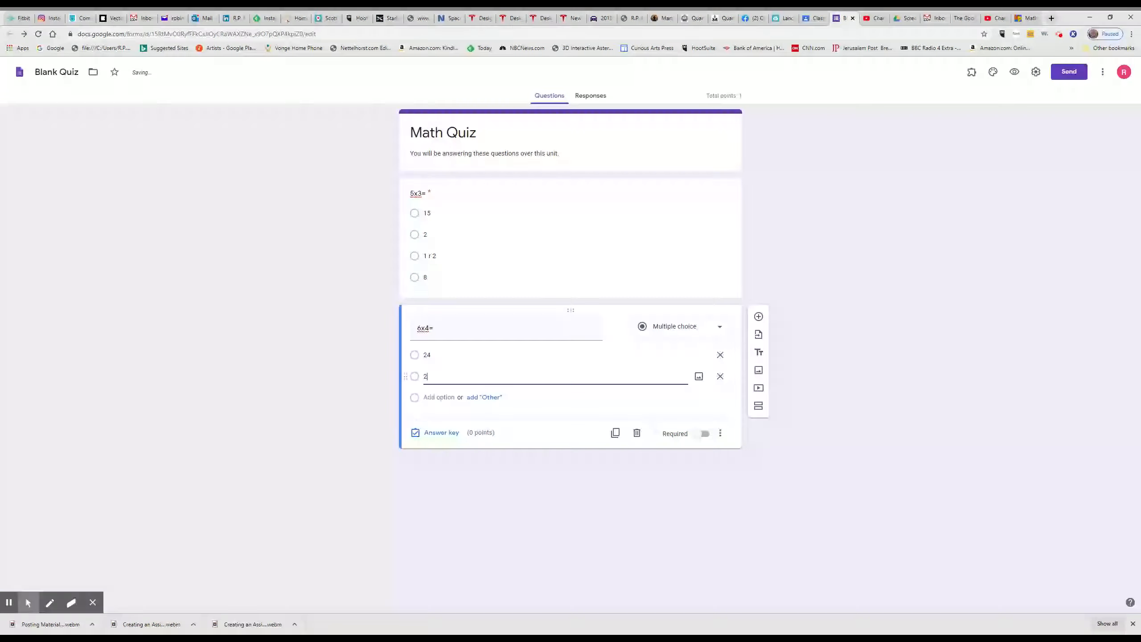
pyautogui.click(447, 396)
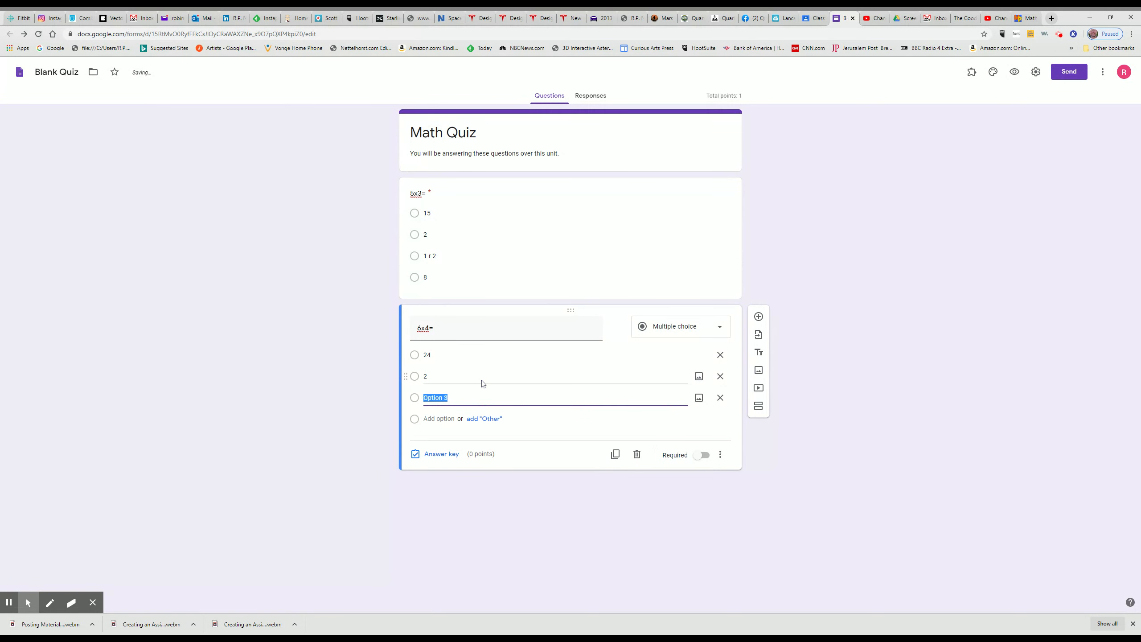
pyautogui.write('10')
pyautogui.click(442, 418)
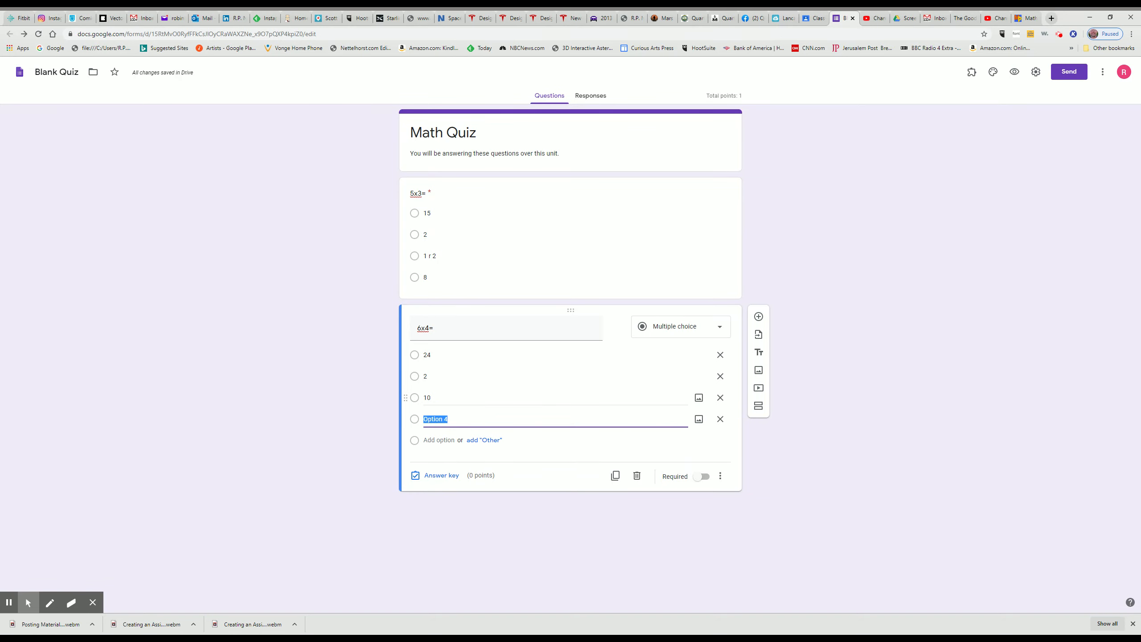
pyautogui.write('1 r 2')
# - Make the 6x4= question required and shuffle its option order
pyautogui.click(702, 477)
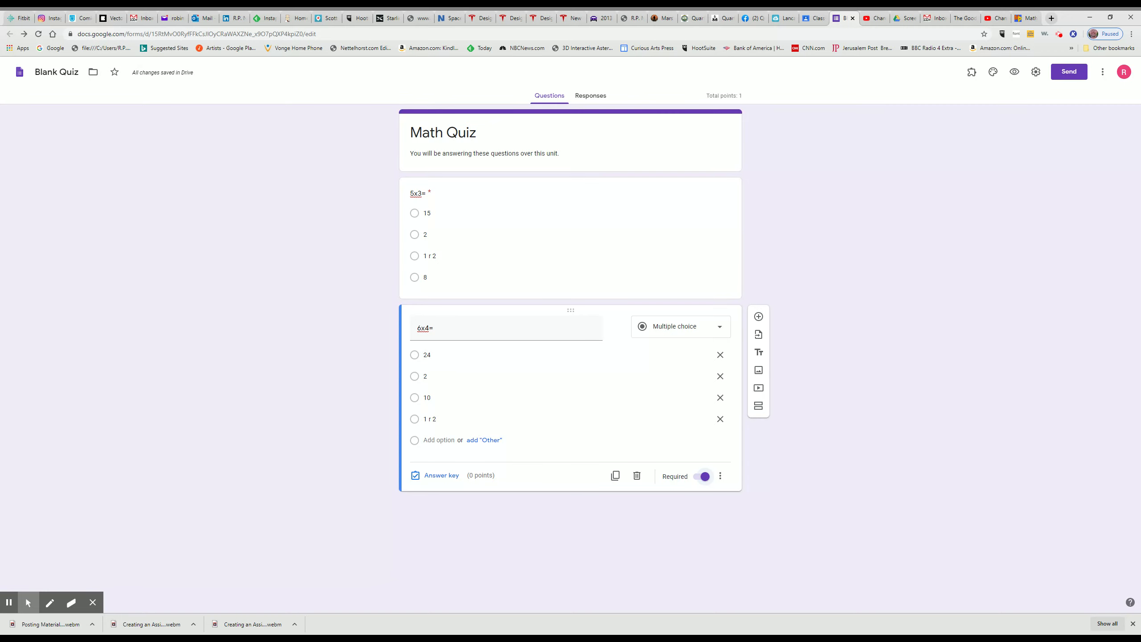
pyautogui.click(720, 477)
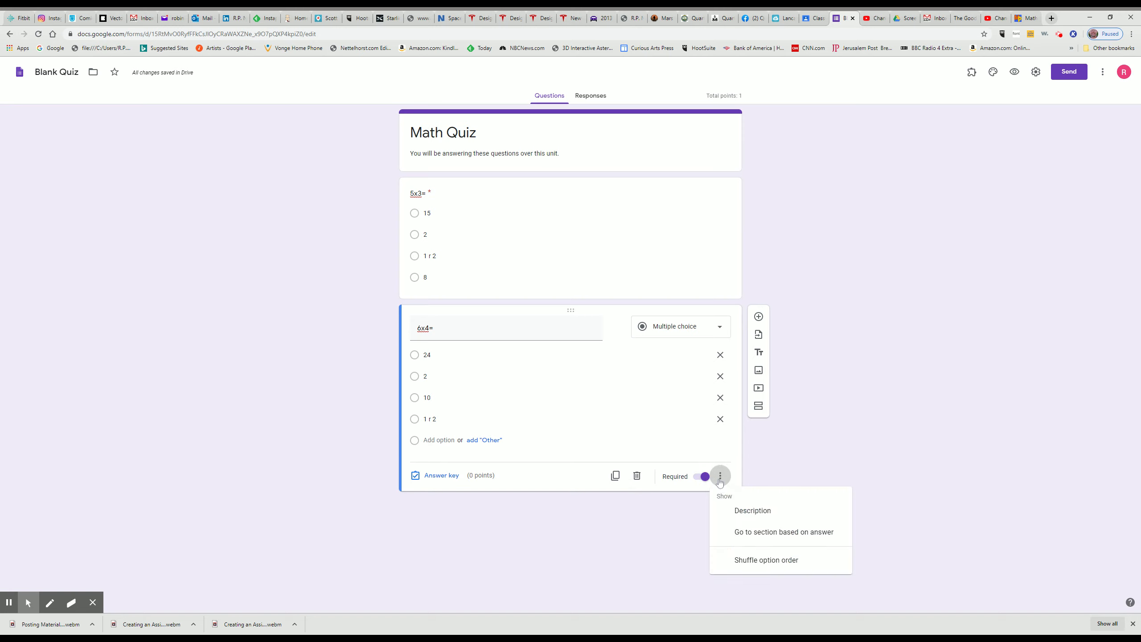
pyautogui.click(736, 567)
# - Mark 24 as the correct answer to the 6x4= question and make it worth 1 point
pyautogui.click(442, 475)
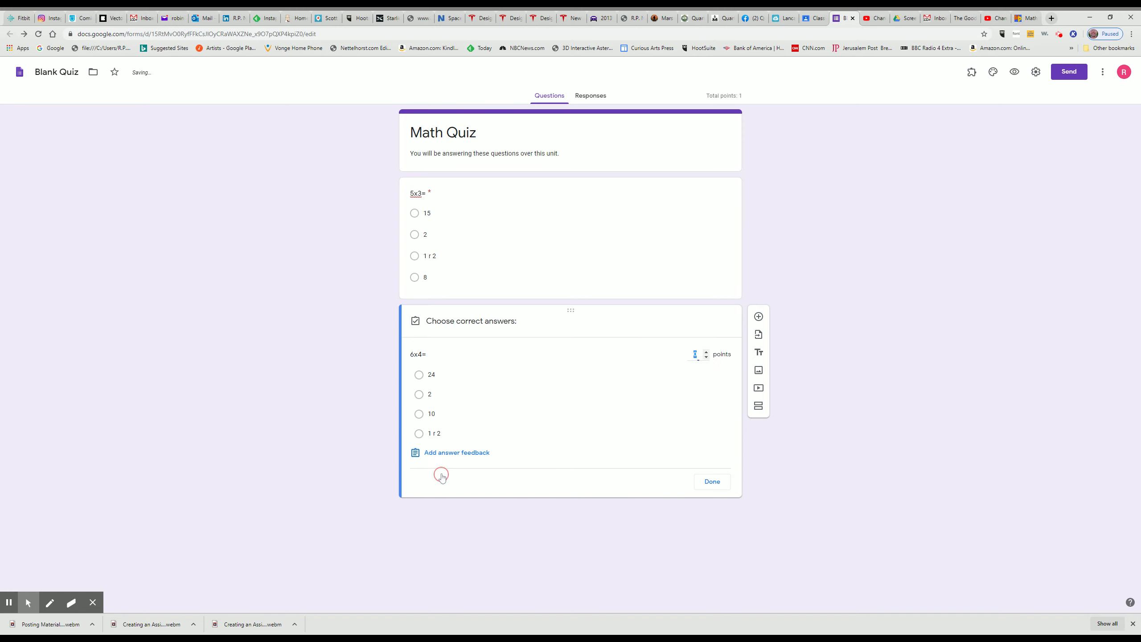
pyautogui.click(418, 376)
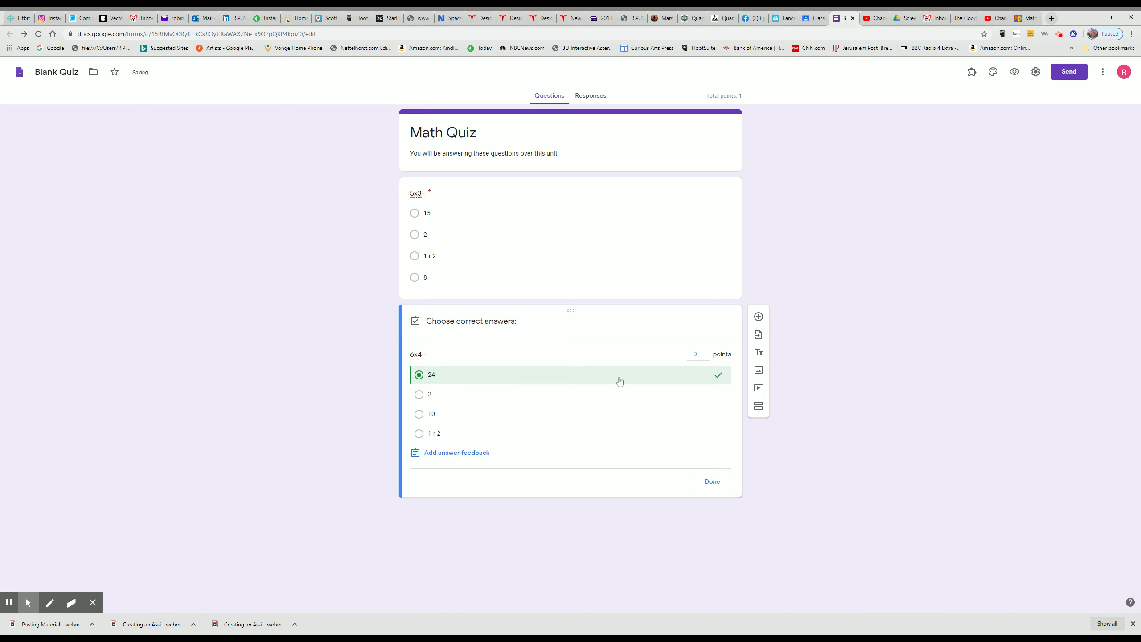
pyautogui.click(706, 352)
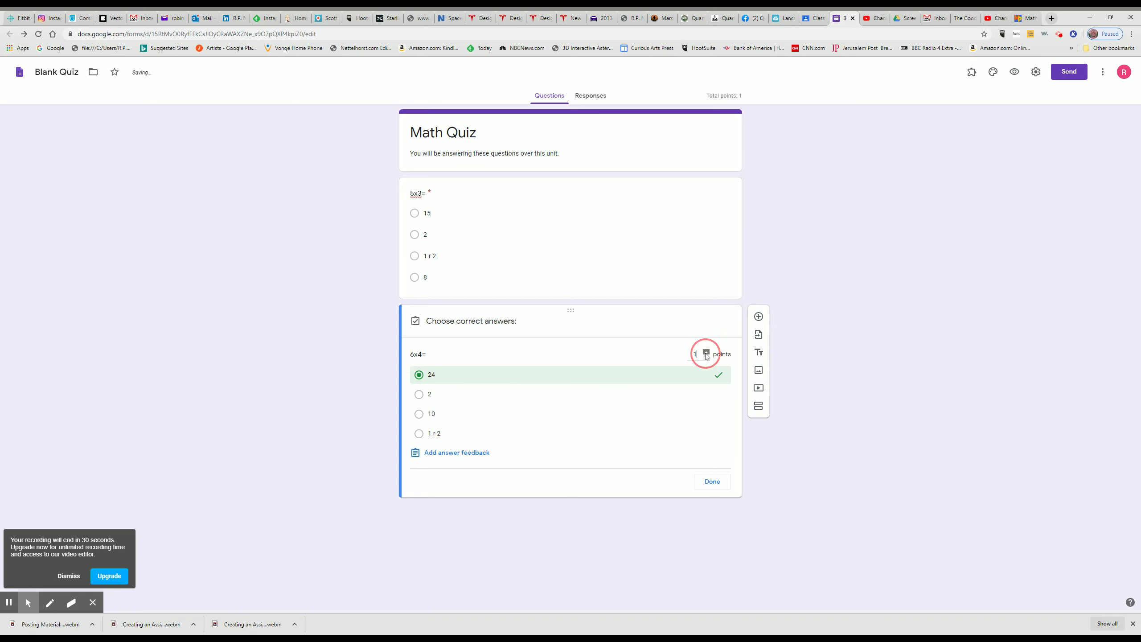
pyautogui.click(708, 481)
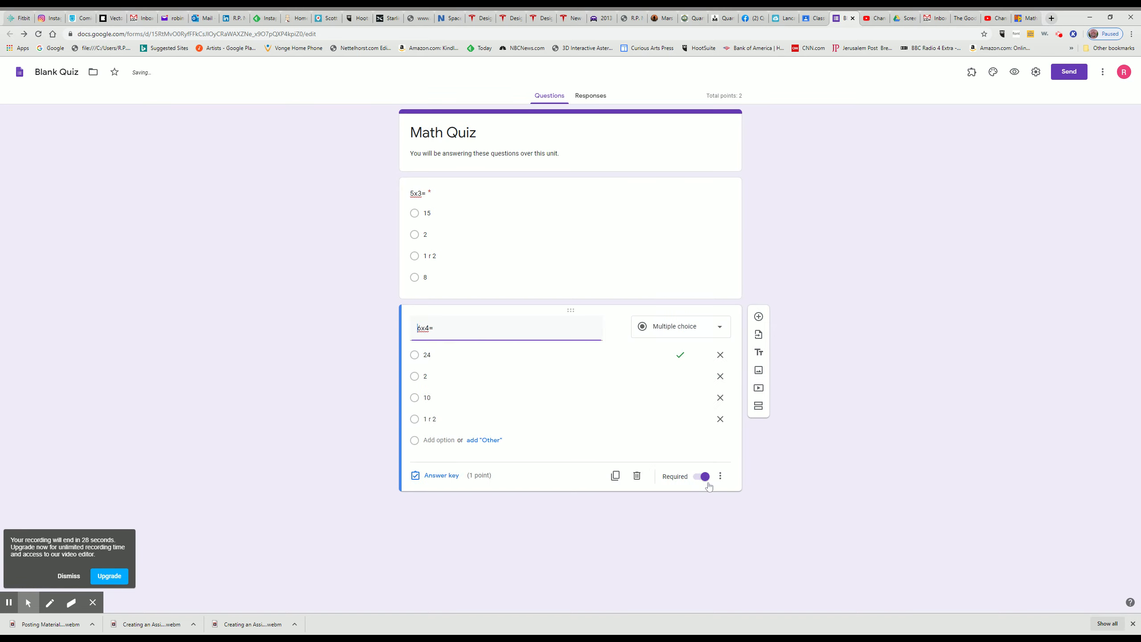
# - Duplicate the 6x4= question and turn the copy into "3x2=" with 6 as its correct option
pyautogui.click(614, 476)
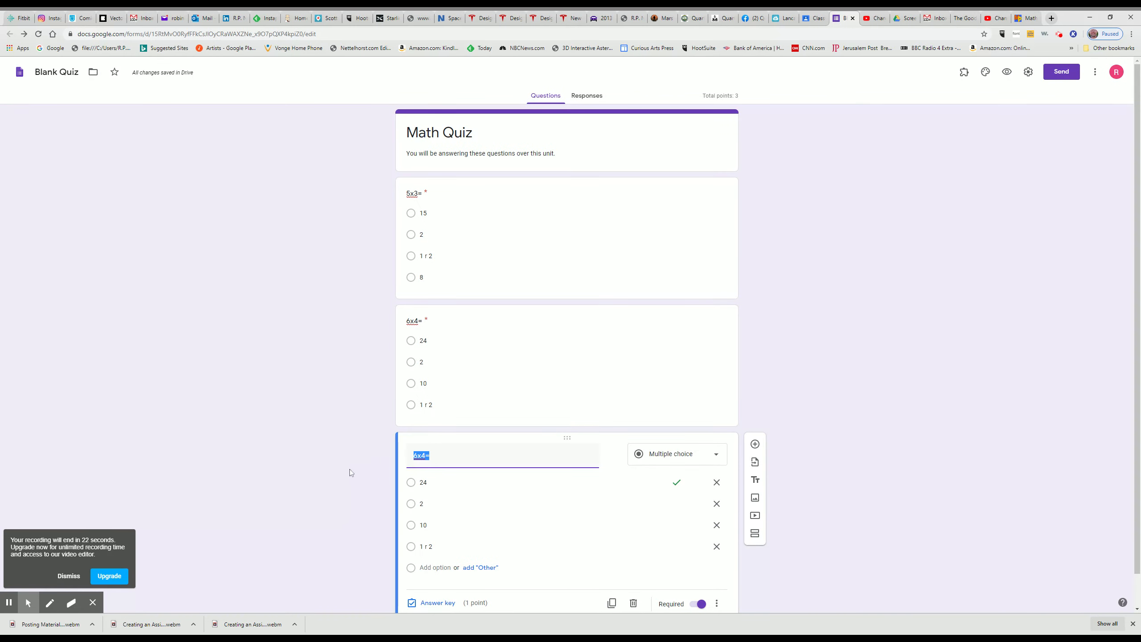
pyautogui.write('3x2=')
pyautogui.click(423, 482)
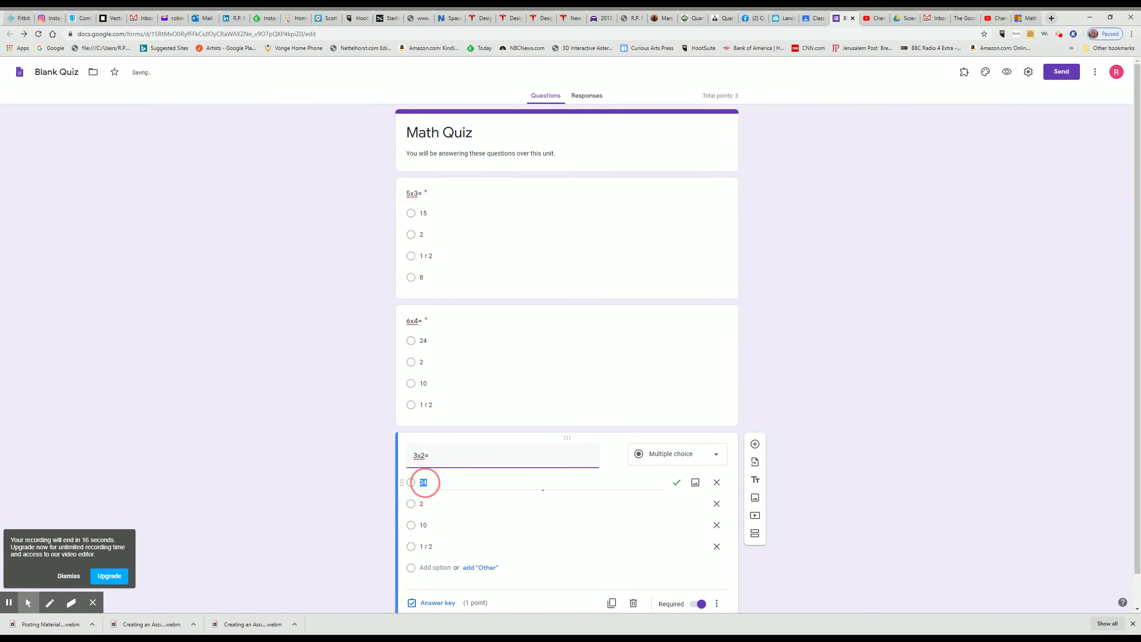
pyautogui.write('6')
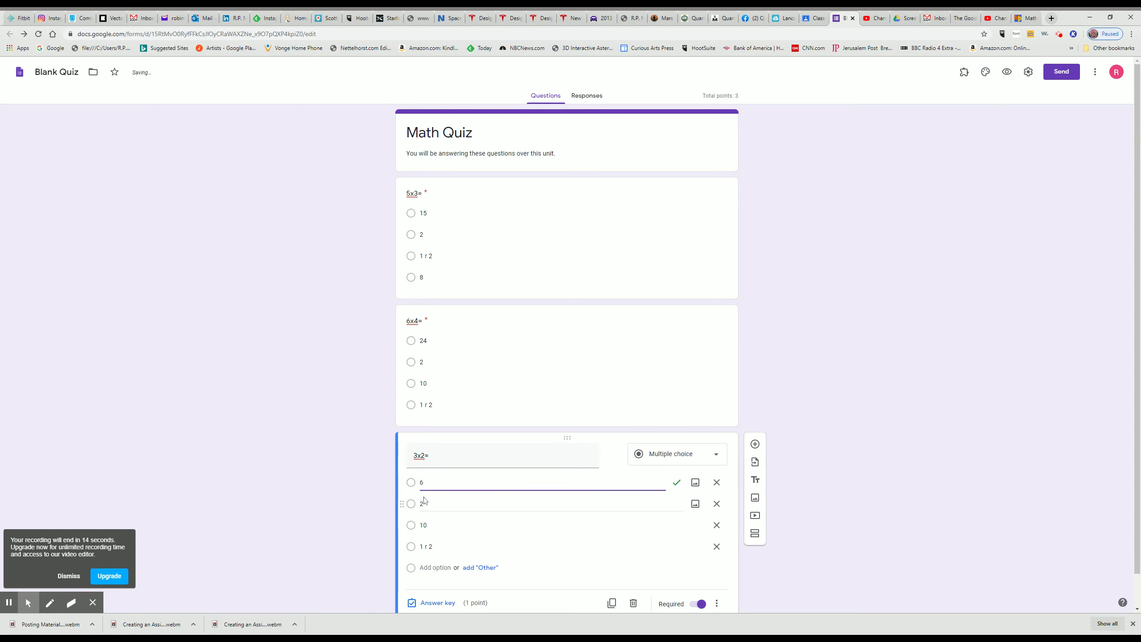
# - Change the second and third options of the 3x2= question to 1 and 1 r1, and select the fourth option's text
pyautogui.click(425, 502)
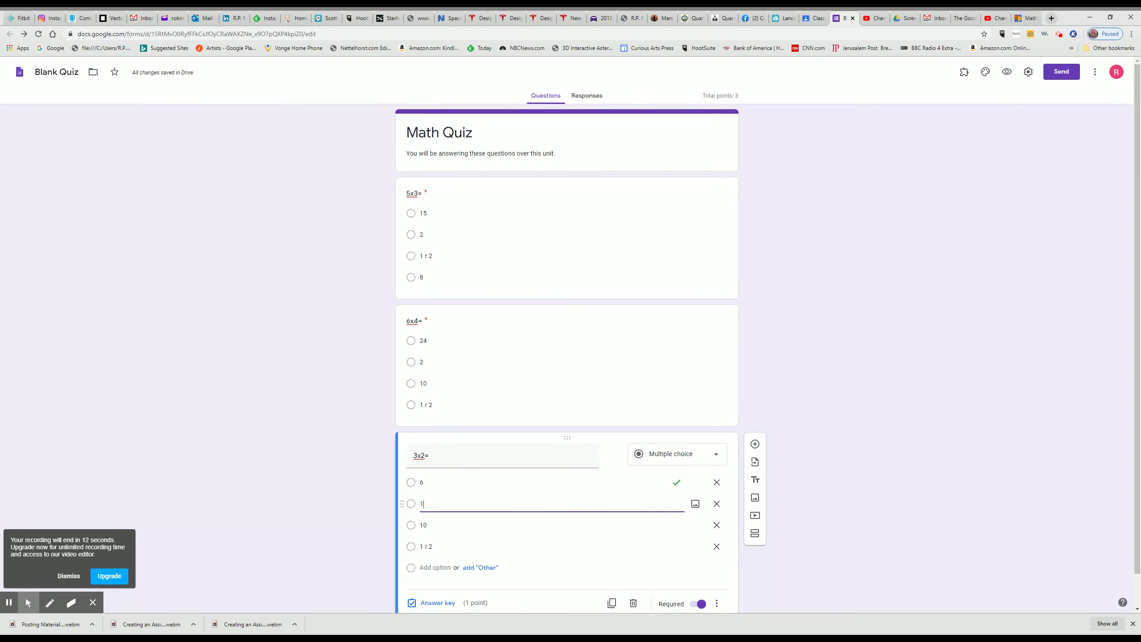
pyautogui.click(423, 525)
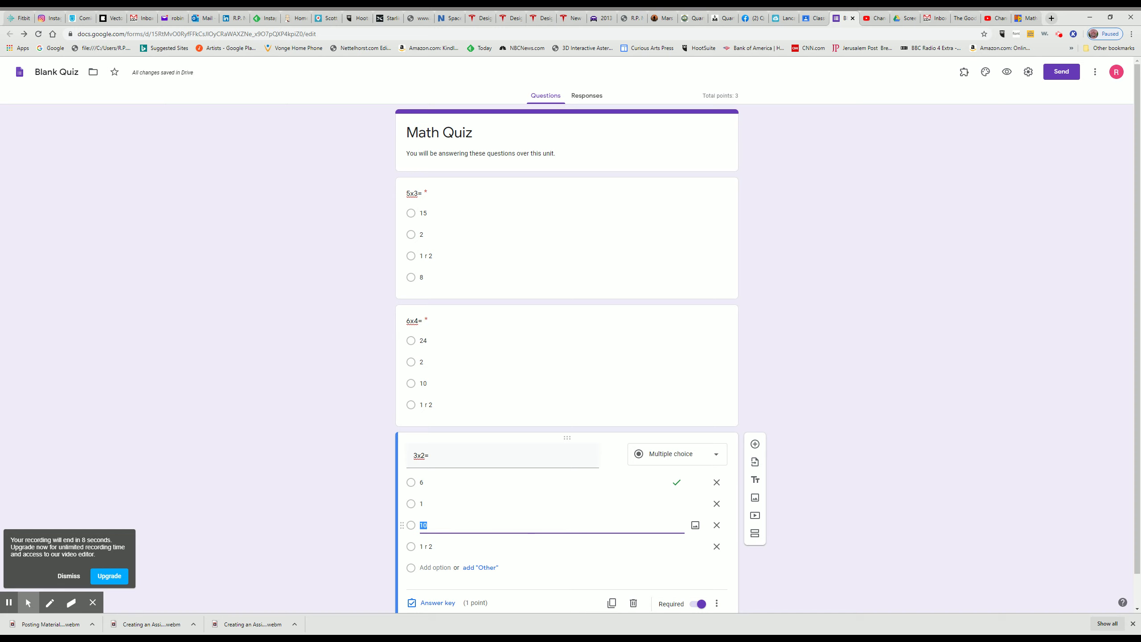
pyautogui.press('BackSpace')
pyautogui.write('1 r1')
pyautogui.click(450, 546)
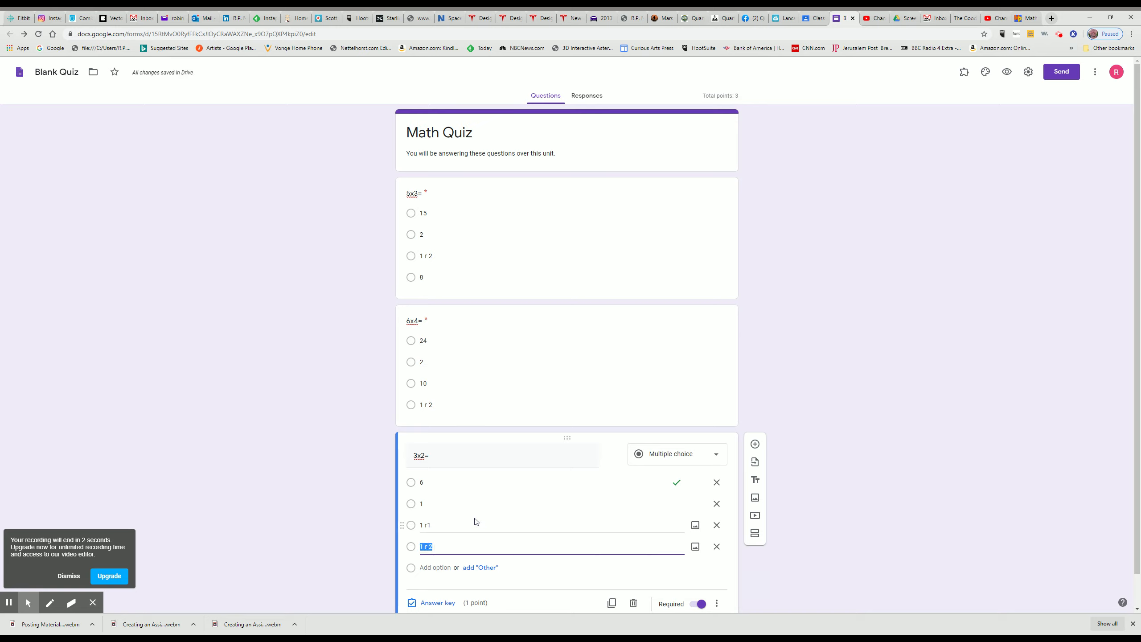